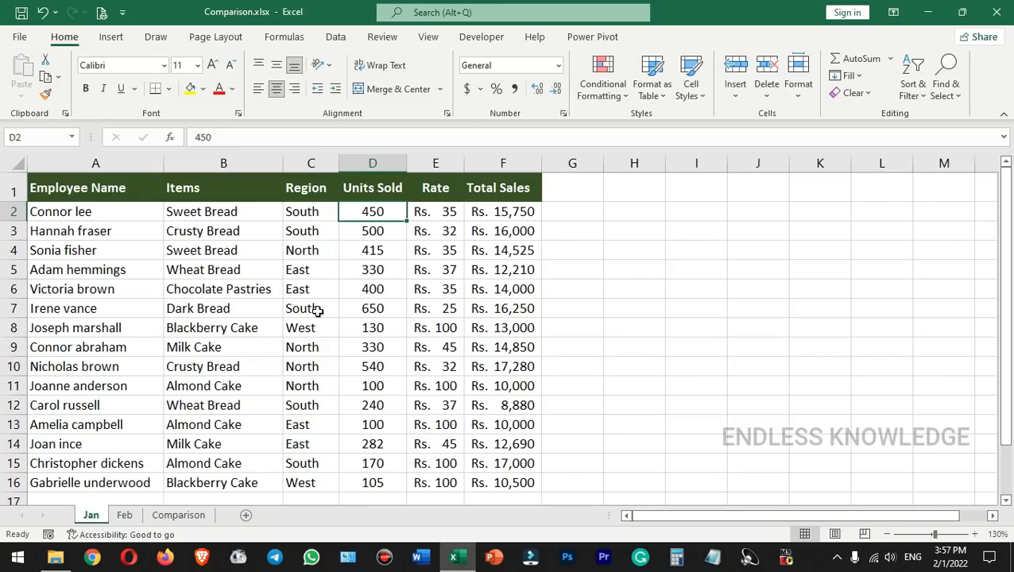
Examine the monthly sales data on the Feb and Jan sheets.
{"action": "left_click", "coordinate": [125, 515]}
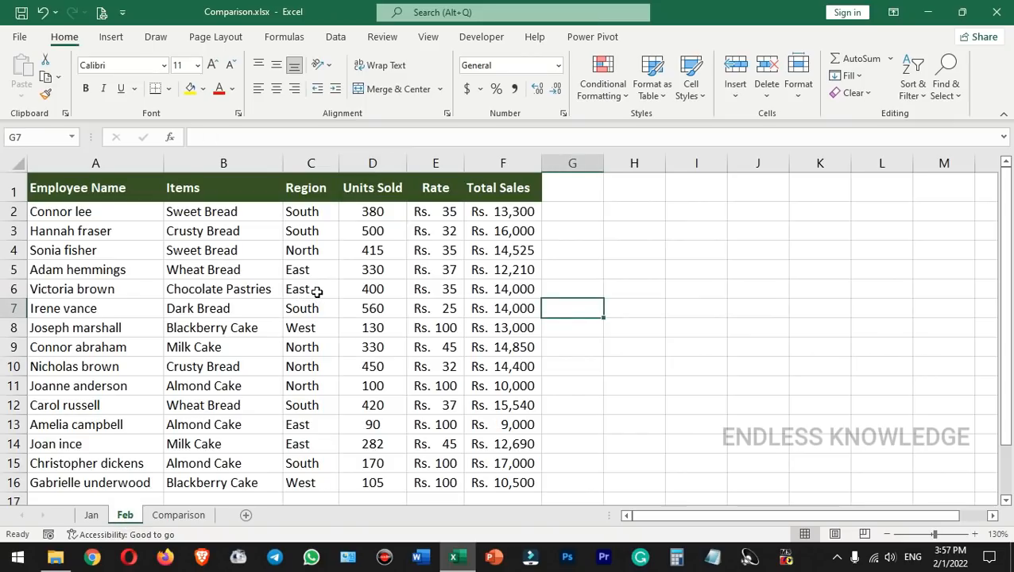
{"action": "left_click", "coordinate": [92, 515]}
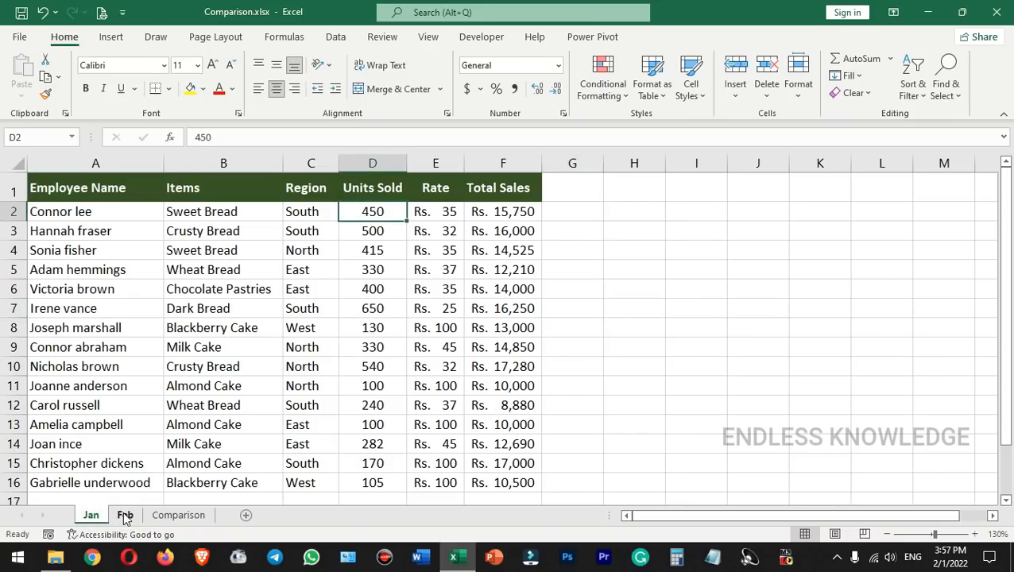
{"action": "left_click", "coordinate": [124, 515]}
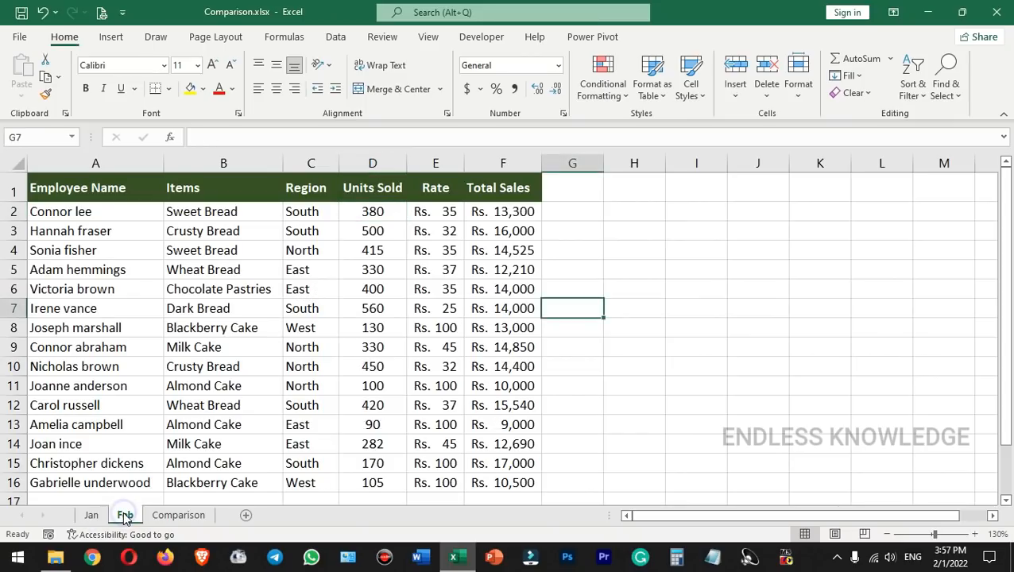
Go to the empty Comparison sheet and select cell A1.
{"action": "left_click", "coordinate": [167, 515]}
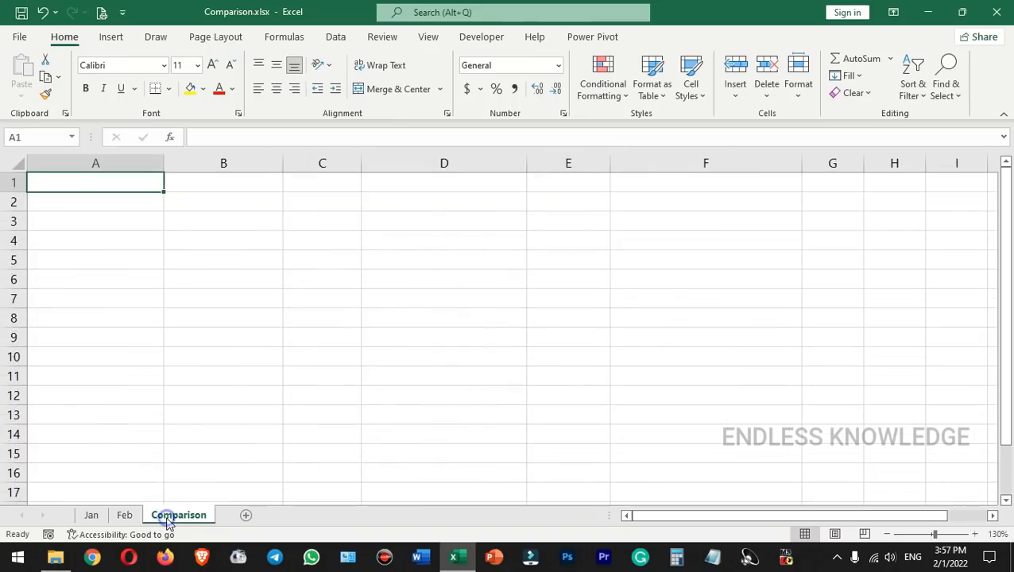
{"action": "left_click", "coordinate": [137, 213]}
{"action": "left_click", "coordinate": [141, 183]}
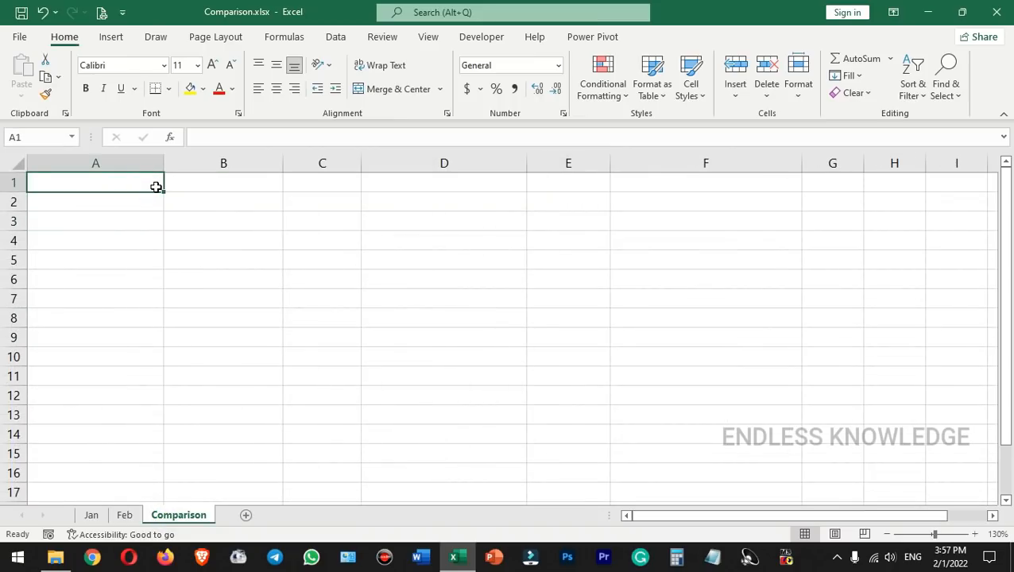
{"action": "left_click", "coordinate": [256, 136]}
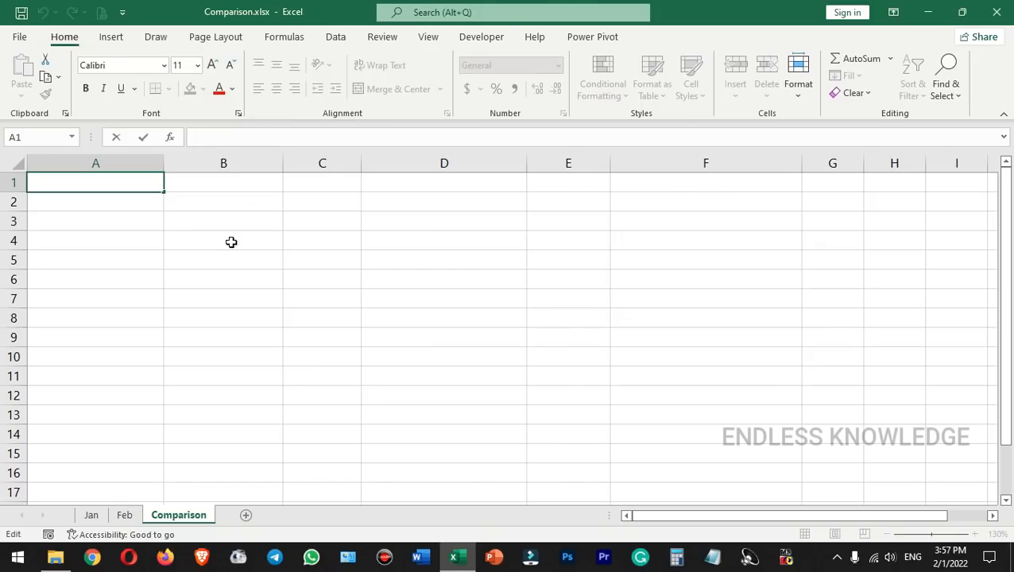
{"action": "type", "text": "=i"}
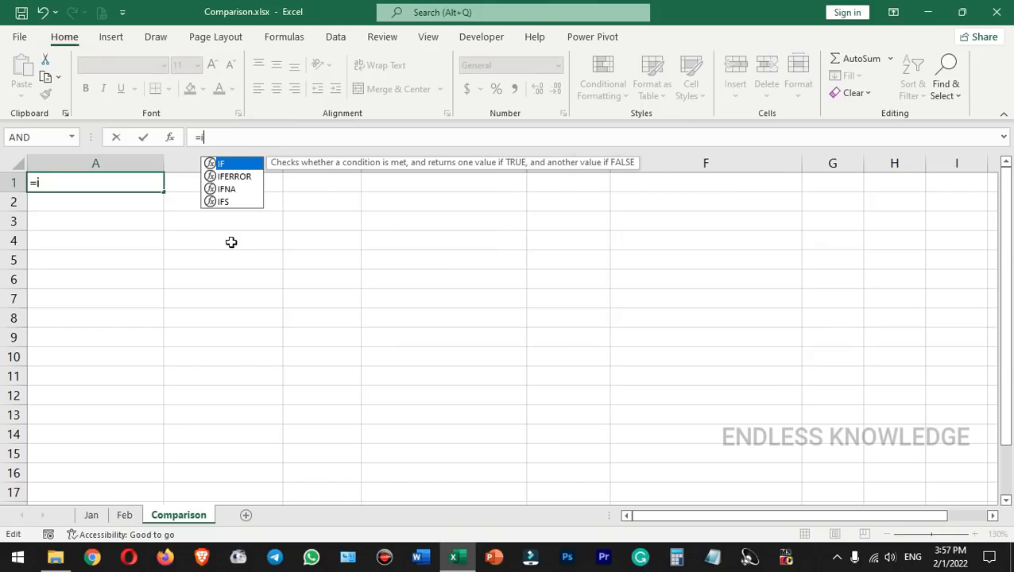
{"action": "key", "text": "Tab"}
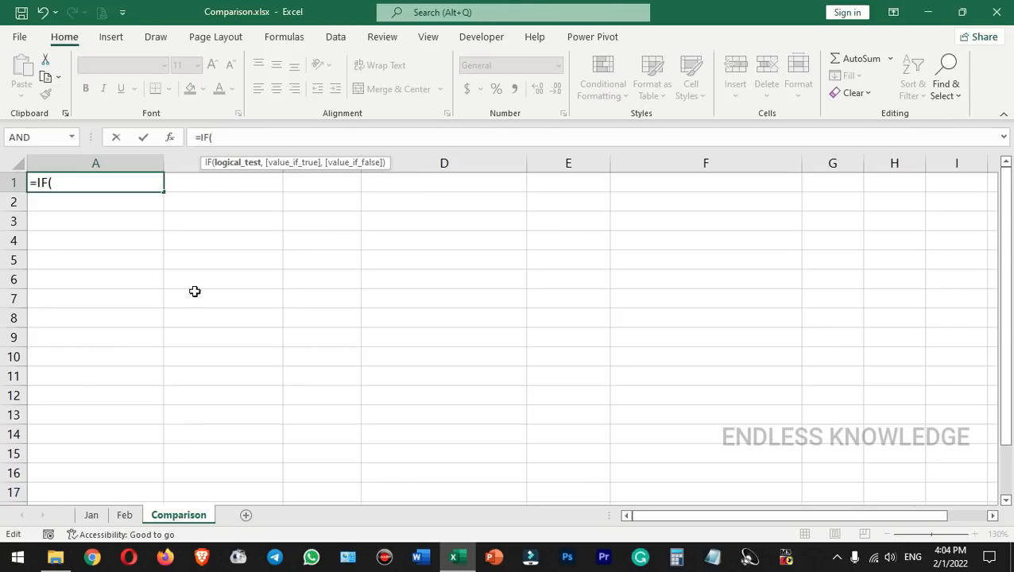
{"action": "left_click", "coordinate": [94, 516]}
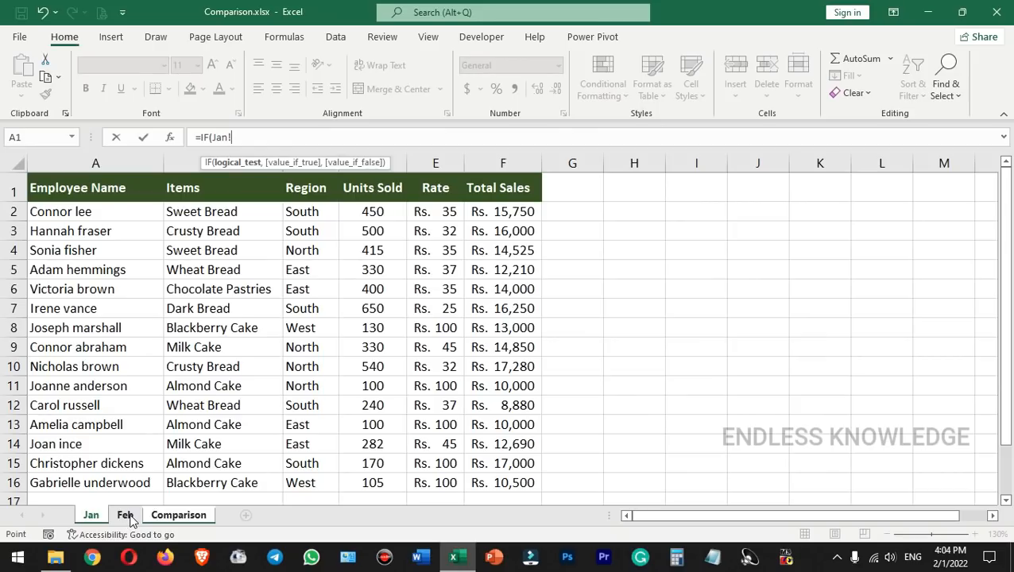
{"action": "left_click", "coordinate": [127, 516]}
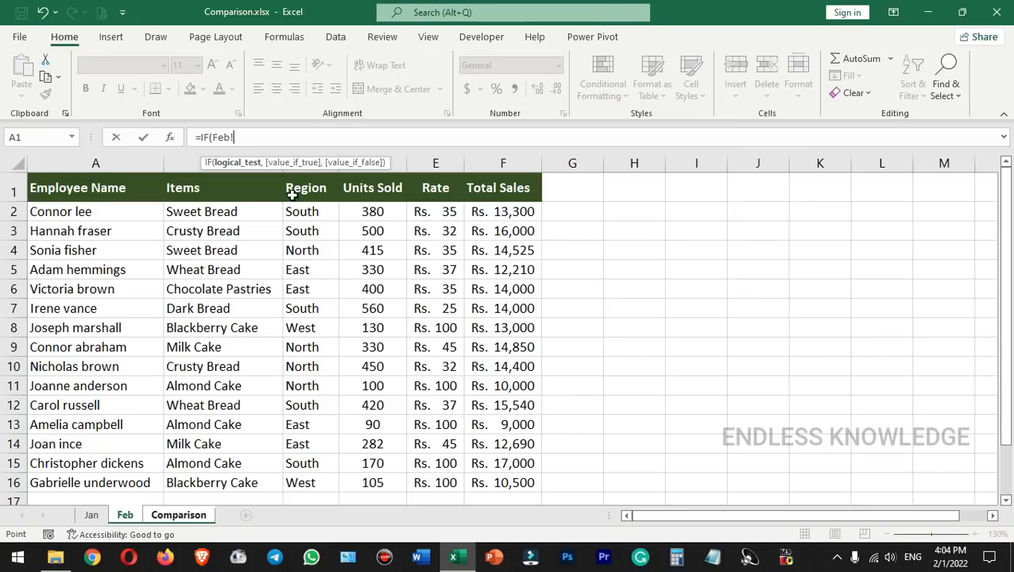
{"action": "left_click", "coordinate": [94, 515]}
{"action": "left_click", "coordinate": [125, 516]}
{"action": "left_click", "coordinate": [93, 515]}
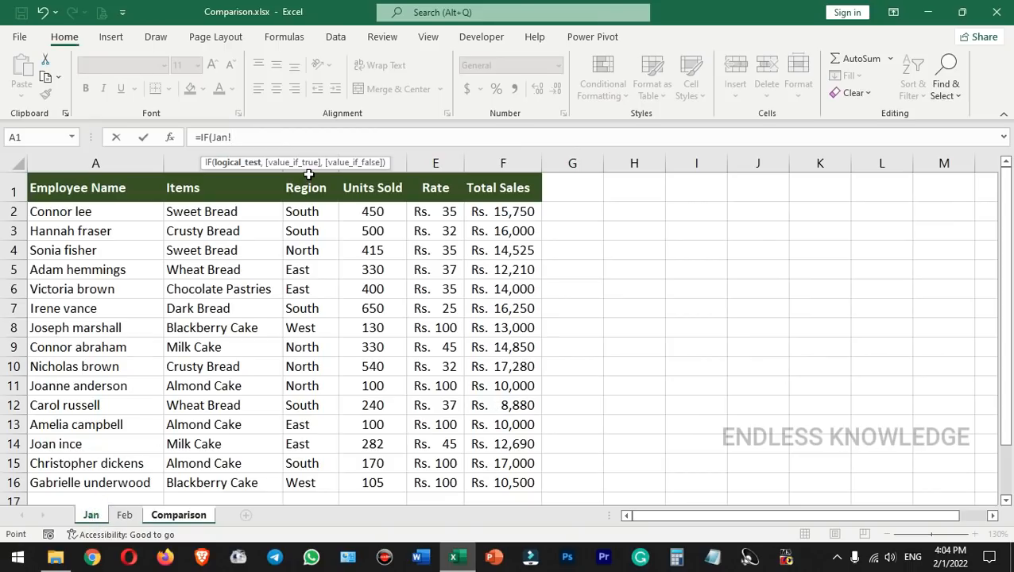
{"action": "left_click", "coordinate": [121, 515]}
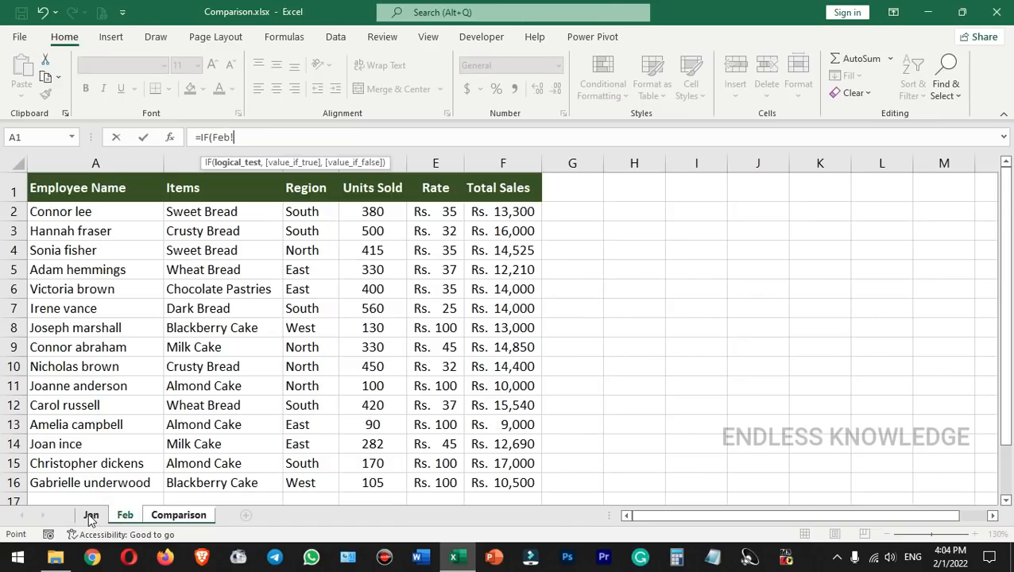
{"action": "left_click", "coordinate": [91, 515]}
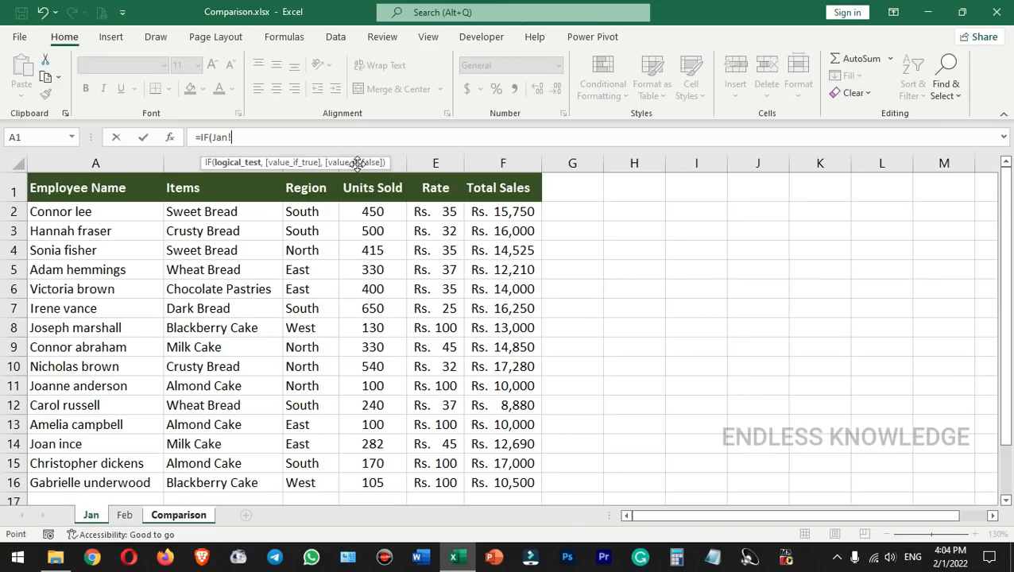
{"action": "key", "text": "Escape"}
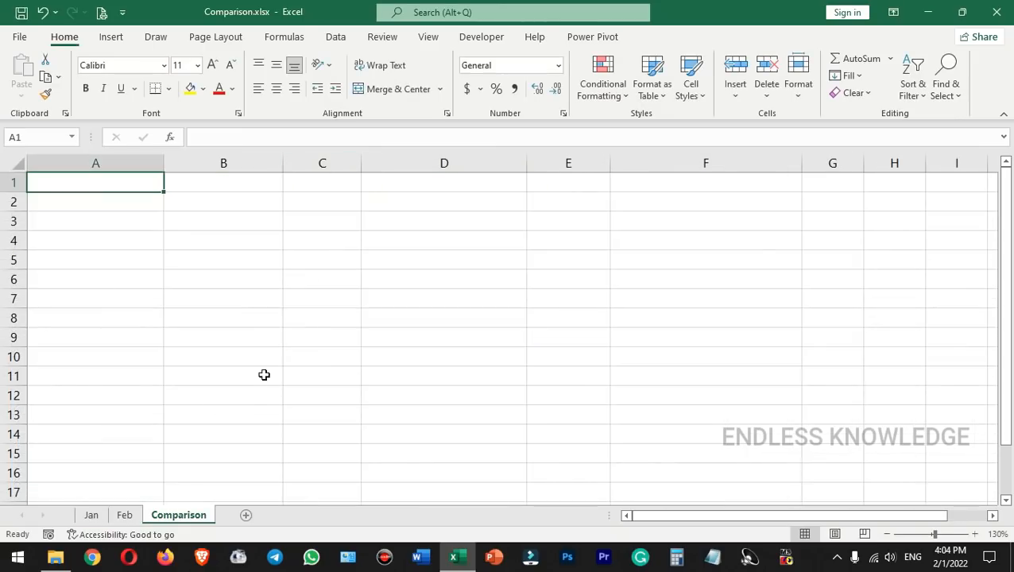
Start an IF formula in Comparison cell A1 with the logical test Jan!A1=Feb!A1.
{"action": "left_click", "coordinate": [244, 132]}
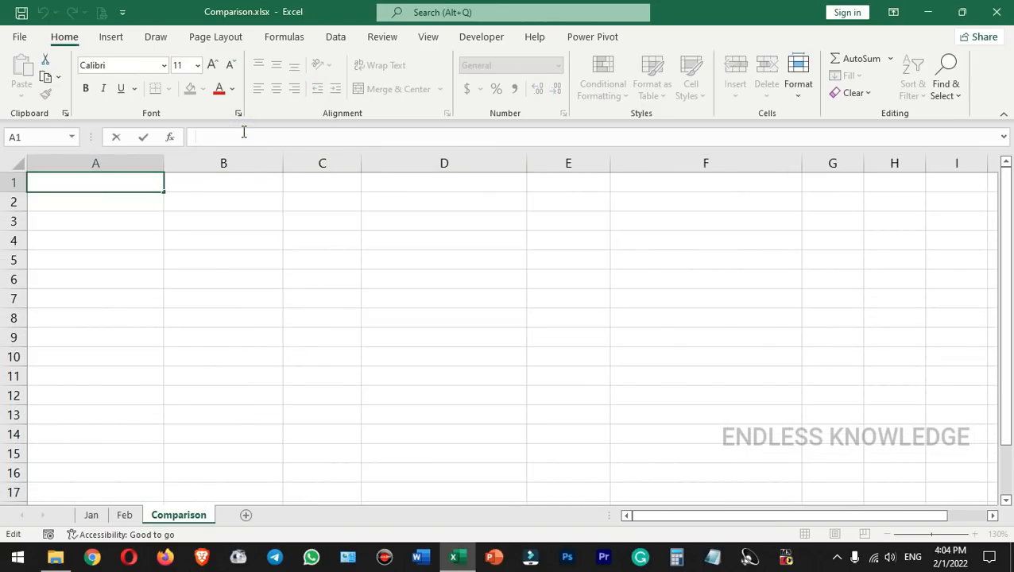
{"action": "type", "text": "=if"}
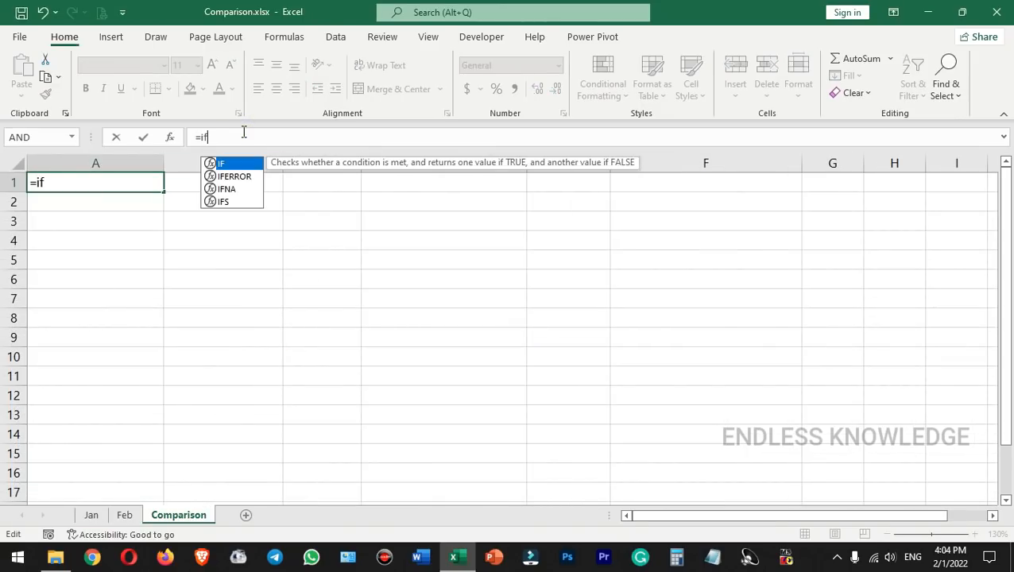
{"action": "key", "text": "Tab"}
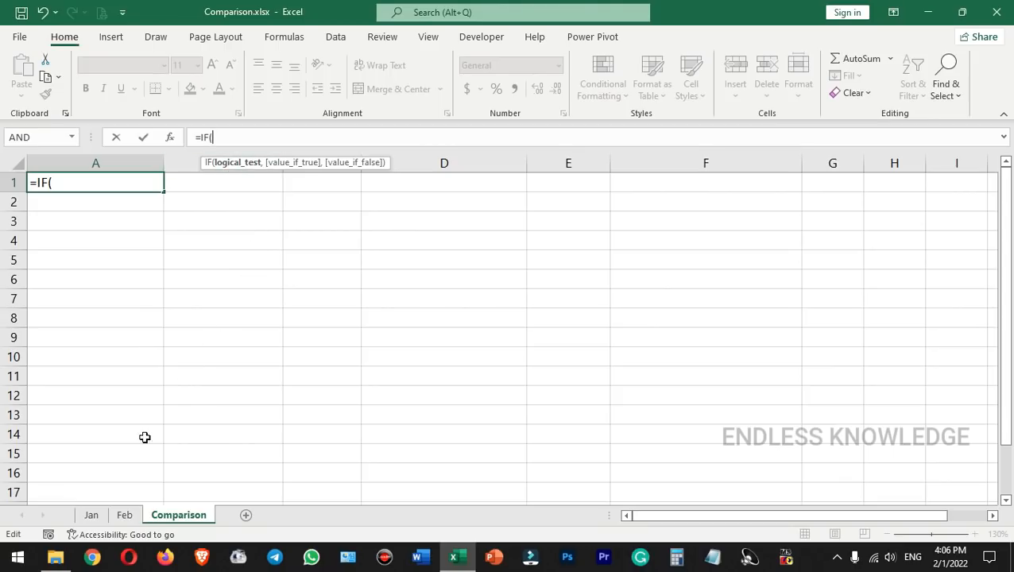
{"action": "left_click", "coordinate": [90, 516]}
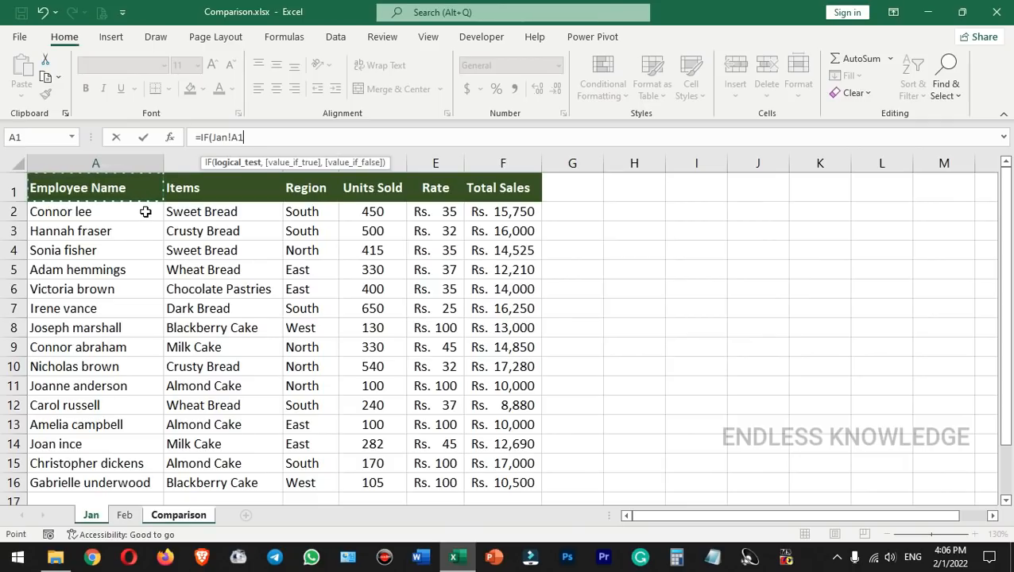
{"action": "type", "text": "="}
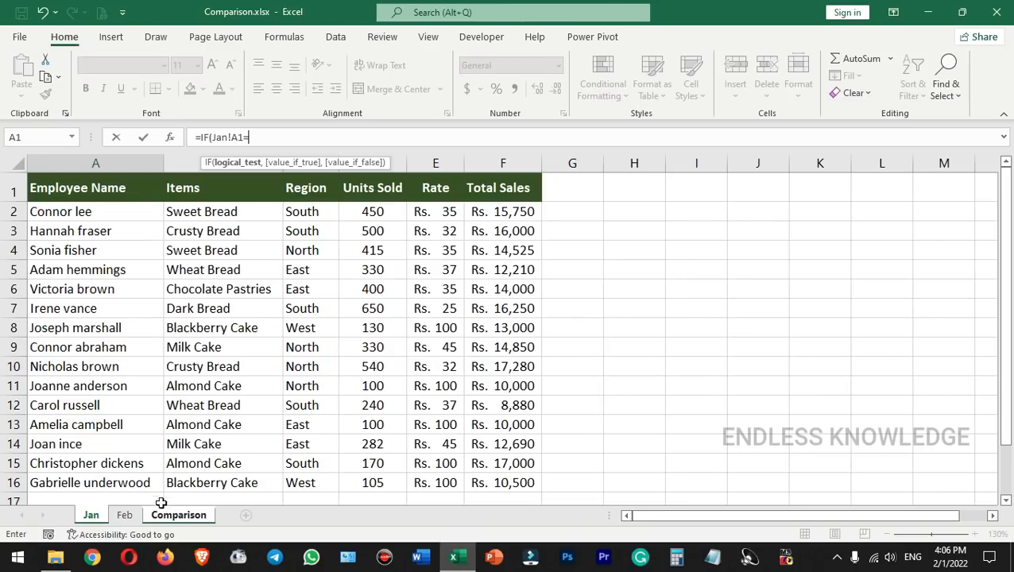
{"action": "left_click", "coordinate": [125, 516]}
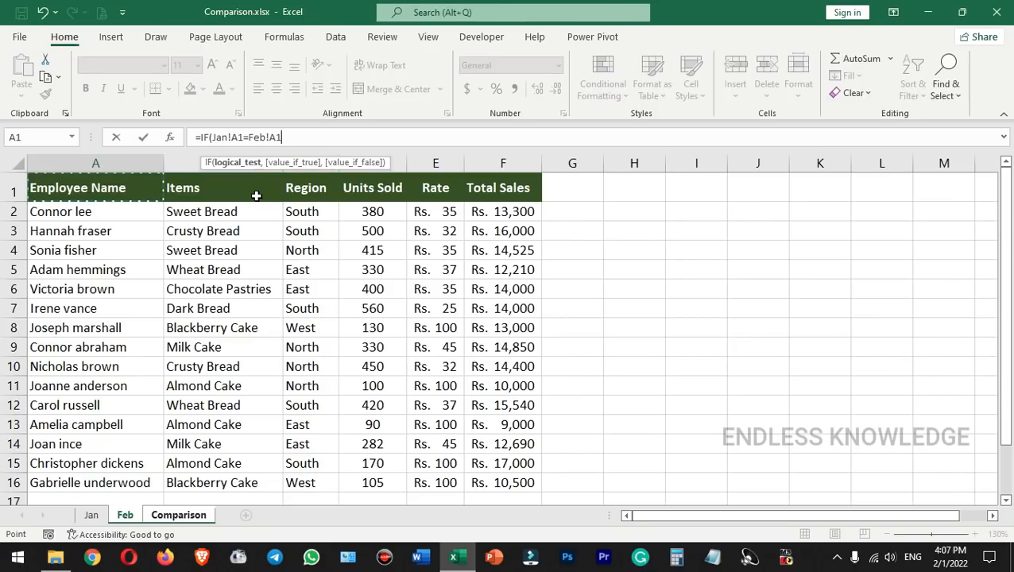
{"action": "type", "text": ","}
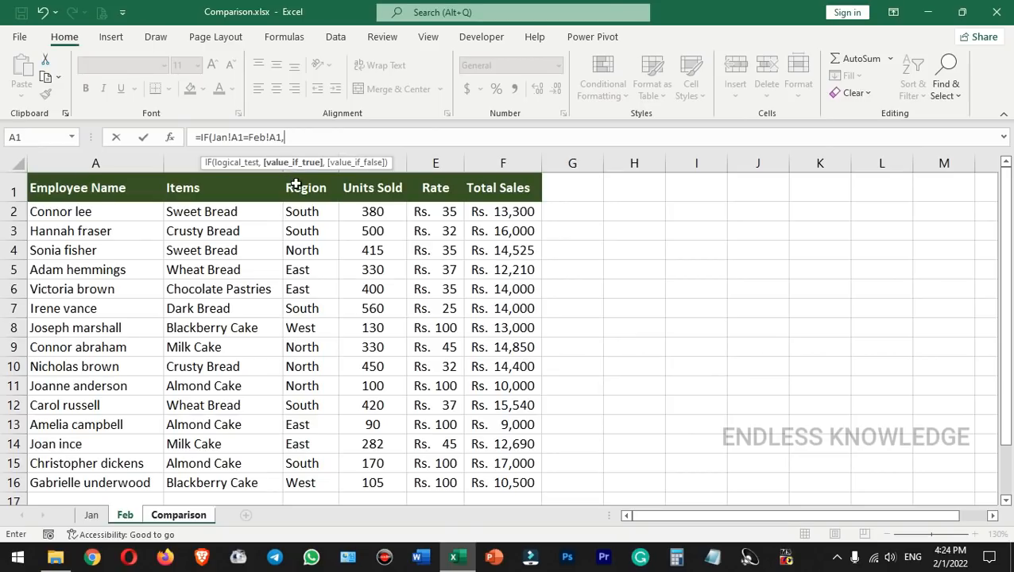
Set the IF formula's value_if_true argument to cell A1 of the Jan sheet.
{"action": "left_click", "coordinate": [91, 517]}
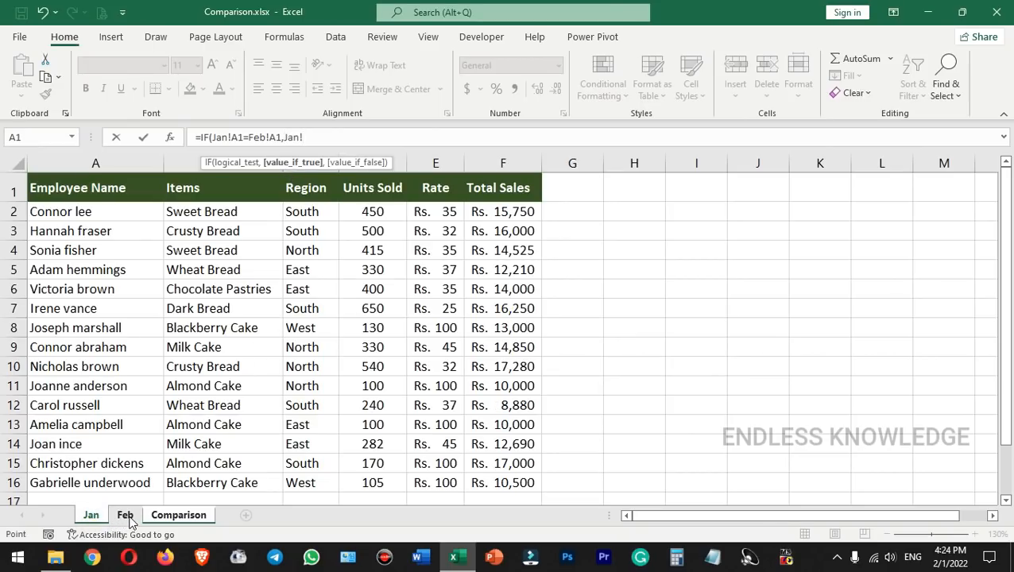
{"action": "left_click", "coordinate": [125, 515]}
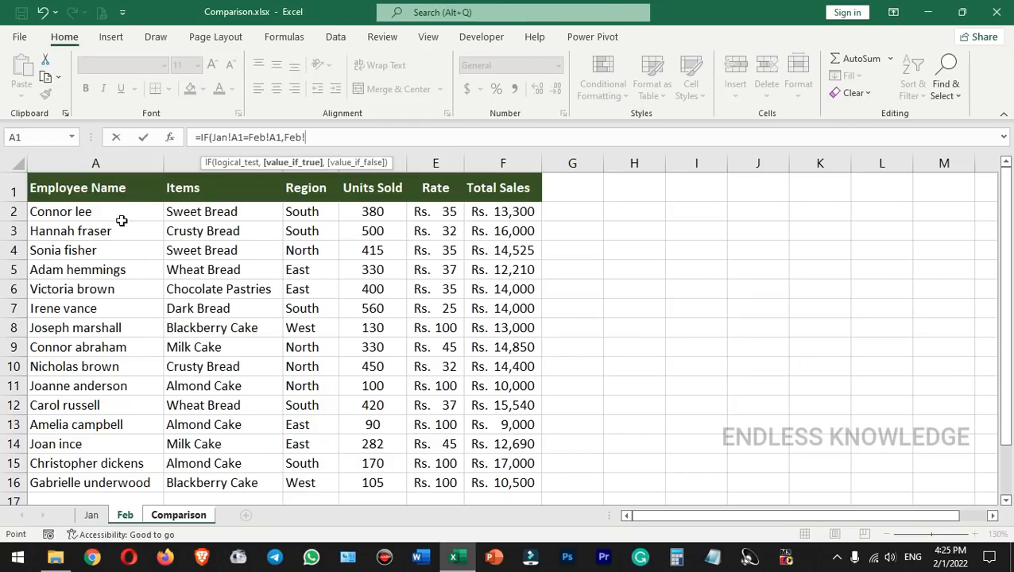
{"action": "left_click", "coordinate": [92, 515]}
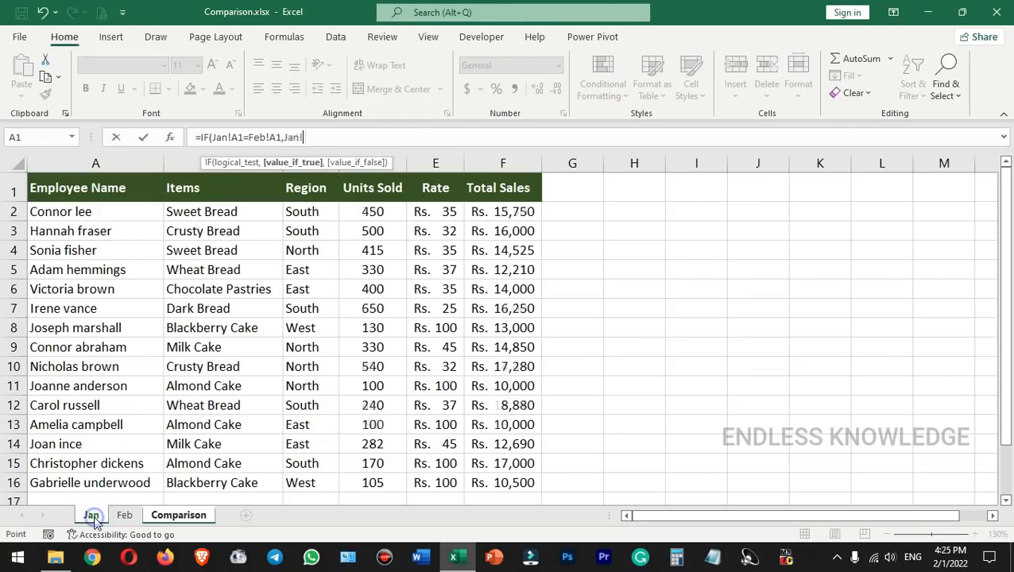
{"action": "left_click", "coordinate": [90, 188]}
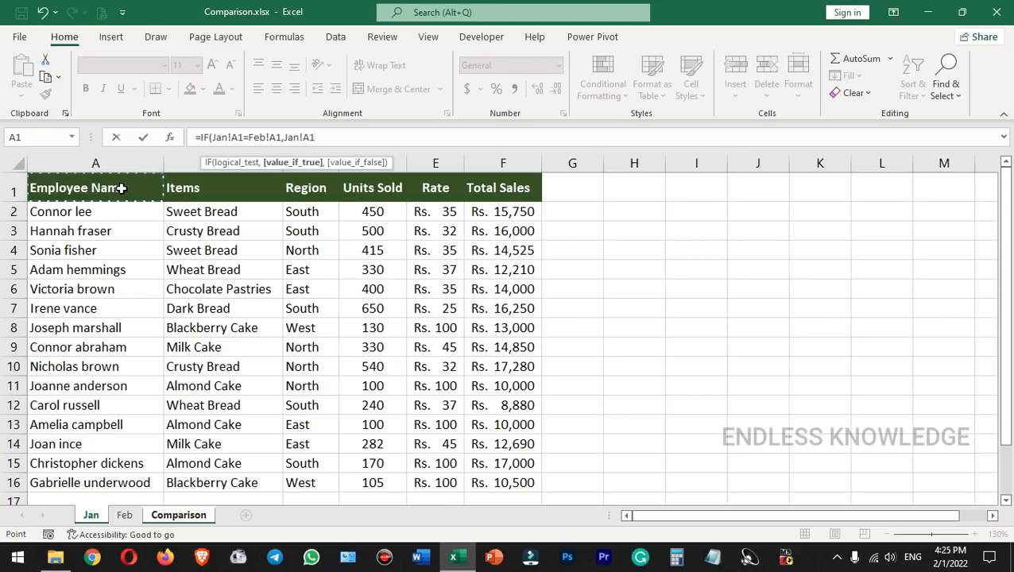
{"action": "type", "text": ","}
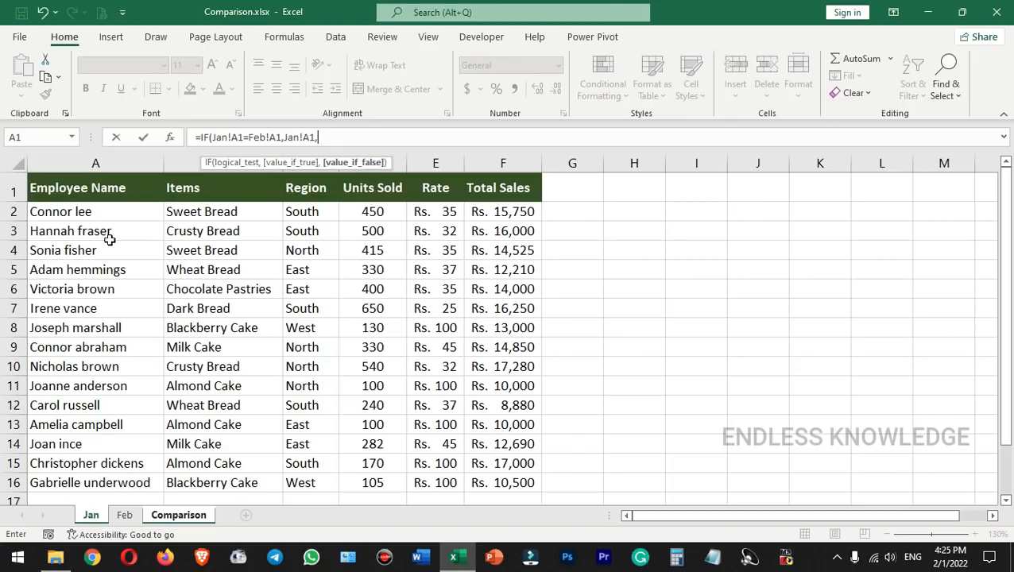
Set the value_if_false argument to Jan!A1 & Feb!A1 and close the formula's parenthesis.
{"action": "left_click", "coordinate": [108, 185]}
{"action": "type", "text": "&"}
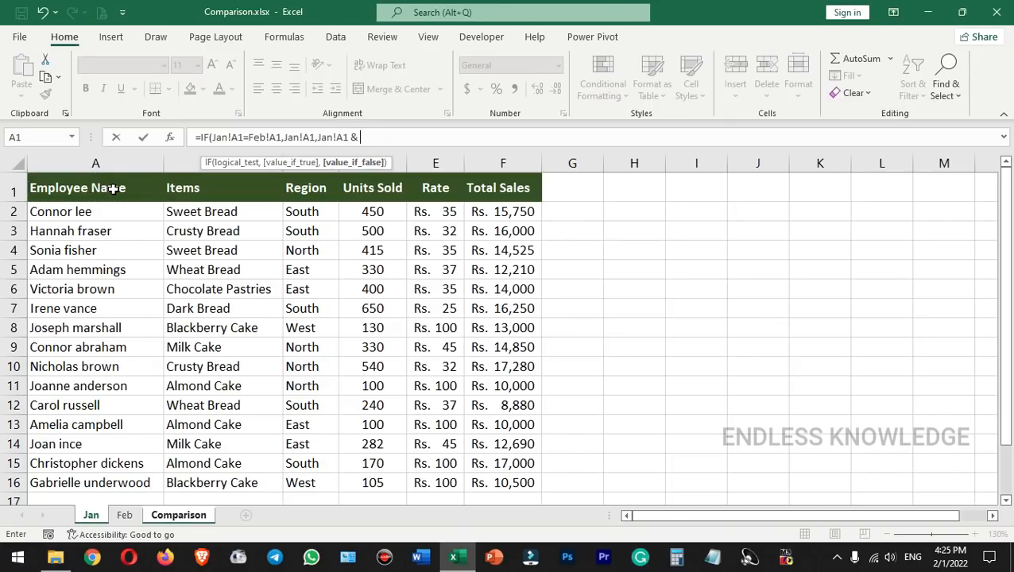
{"action": "left_click", "coordinate": [125, 515]}
{"action": "left_click", "coordinate": [90, 186]}
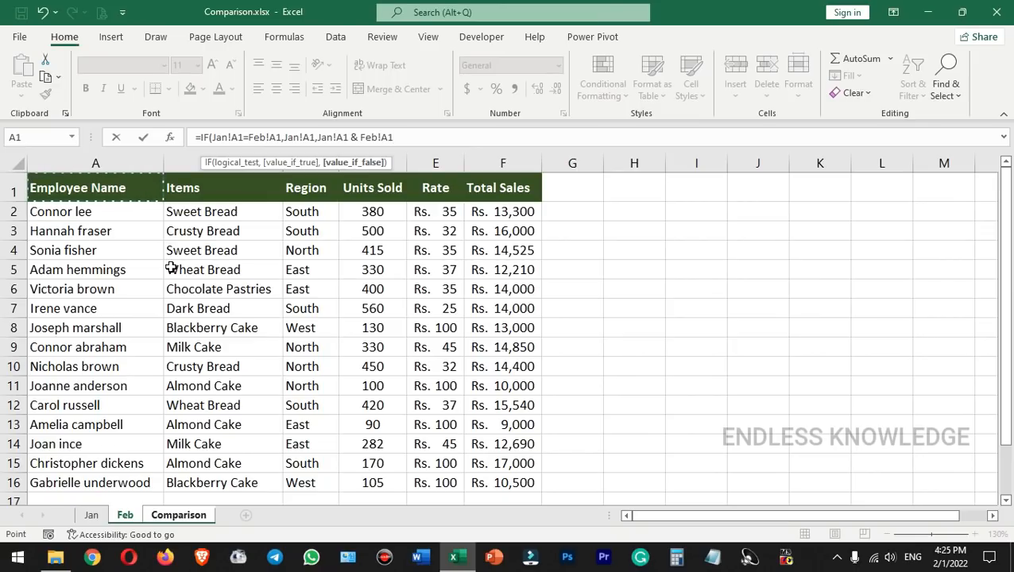
{"action": "type", "text": ")"}
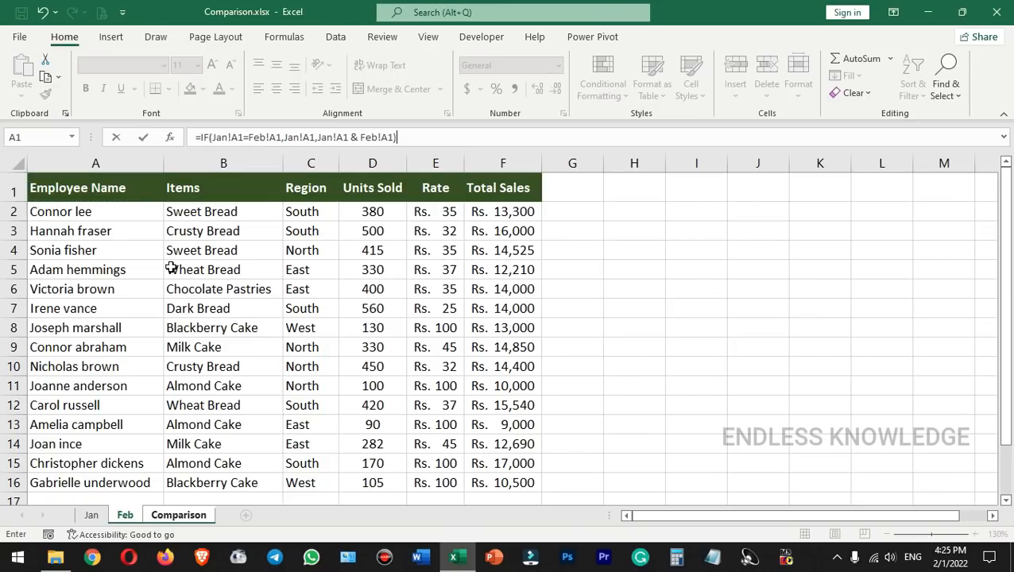
Check each argument of the IF formula, commit it to Comparison cell A1 and reselect that cell.
{"action": "left_click", "coordinate": [247, 137]}
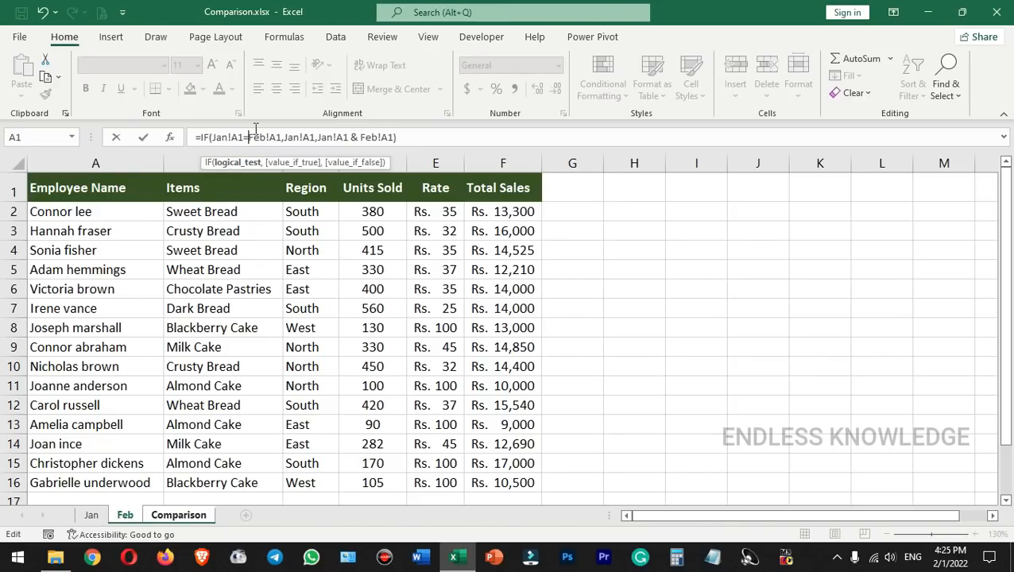
{"action": "left_click", "coordinate": [303, 137]}
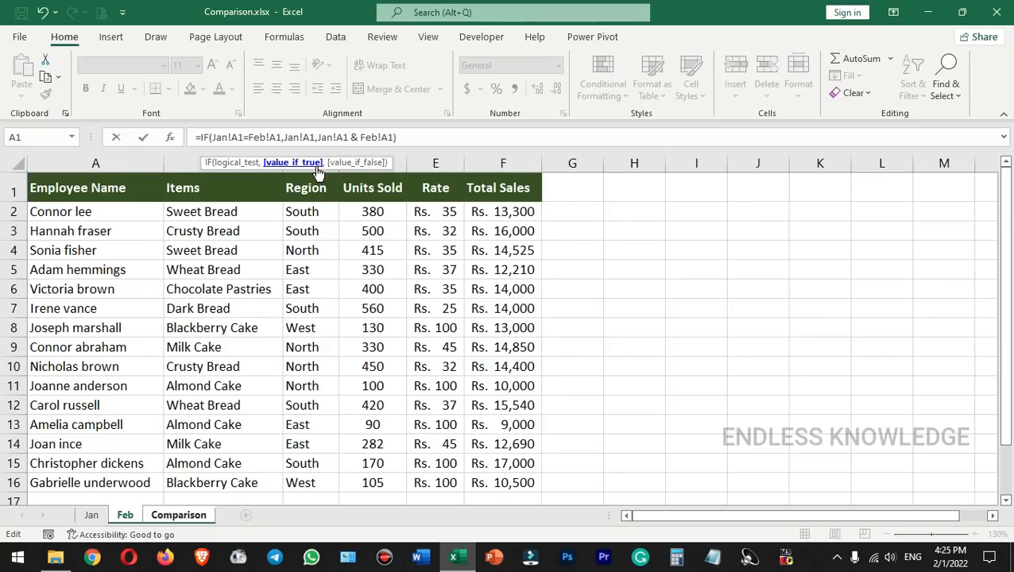
{"action": "left_click", "coordinate": [367, 136]}
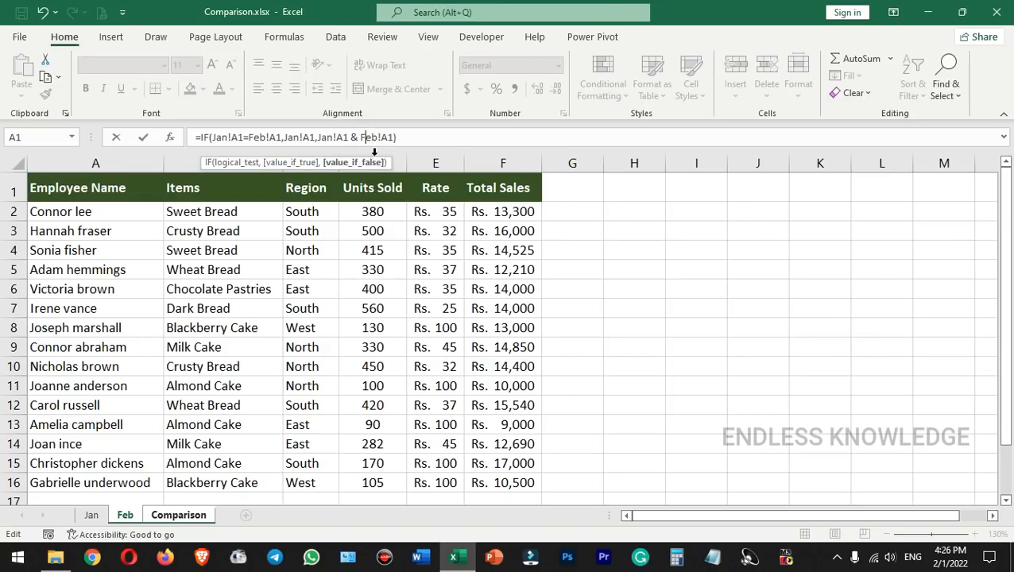
{"action": "left_click", "coordinate": [404, 137]}
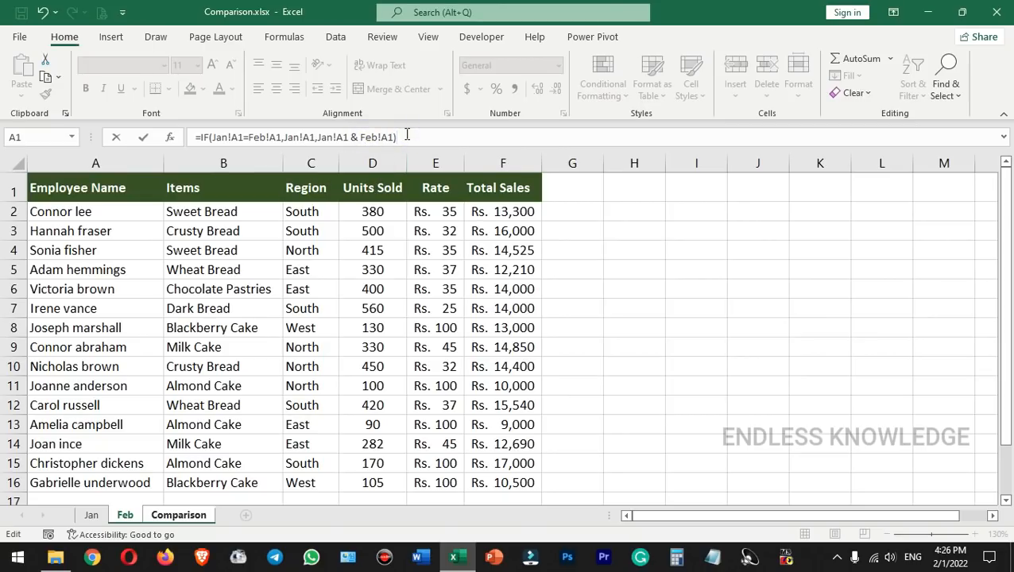
{"action": "key", "text": "Return"}
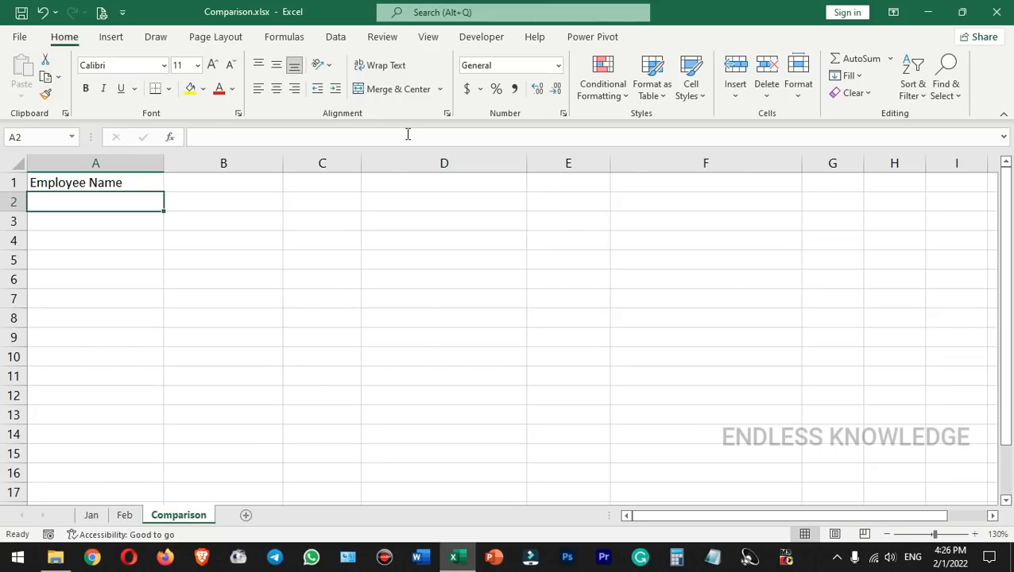
{"action": "left_click", "coordinate": [120, 177]}
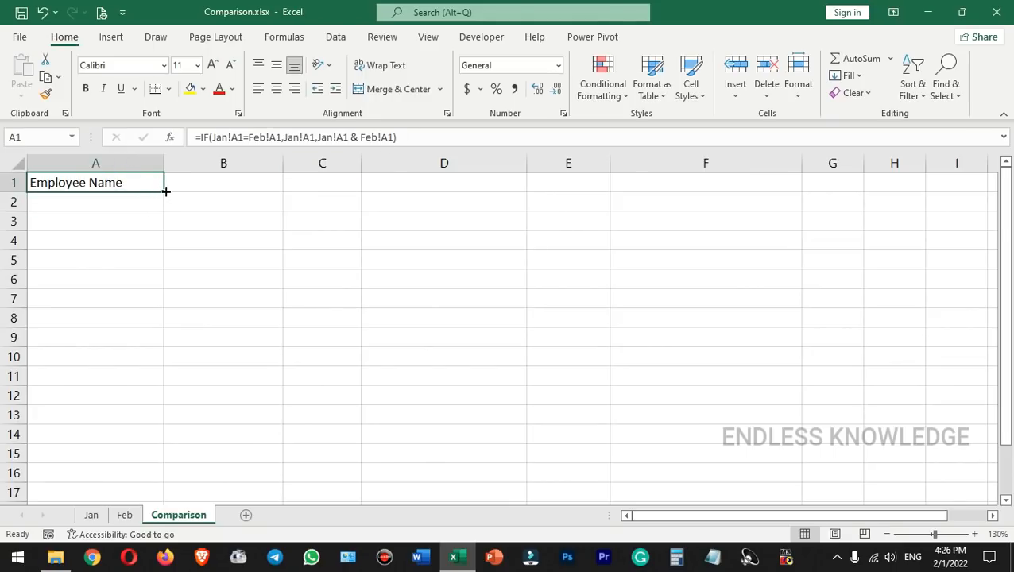
Check the Jan sheet's data extent and fill the Comparison sheet's A1 formula across to column F and down to row 16.
{"action": "left_click", "coordinate": [91, 514]}
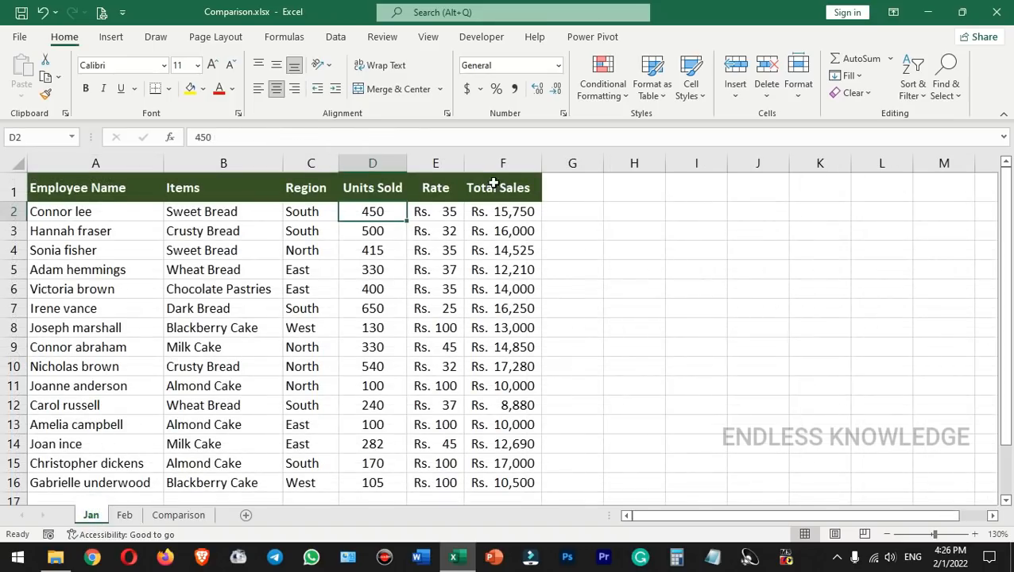
{"action": "left_click", "coordinate": [184, 516]}
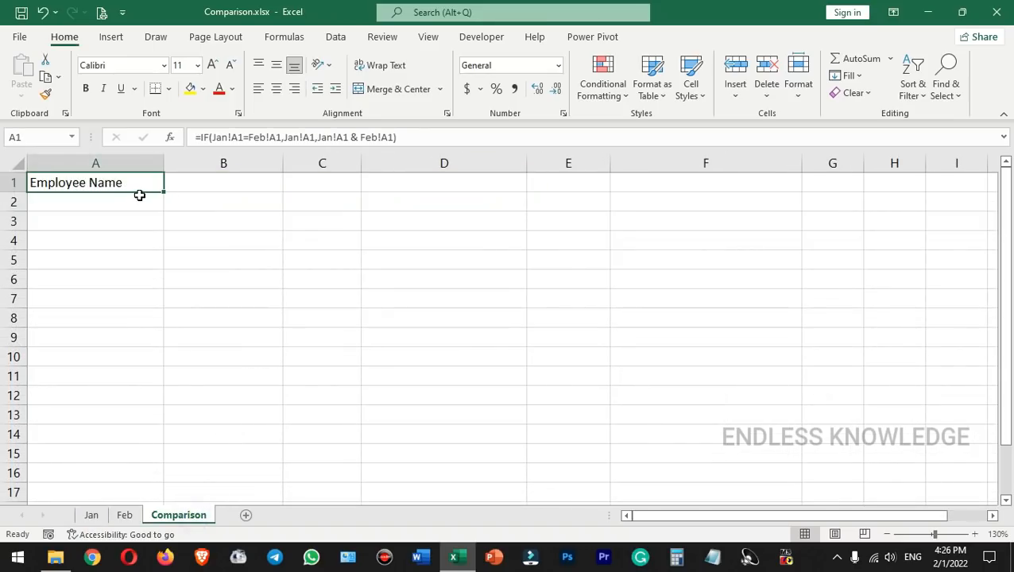
{"action": "left_click_drag", "start_coordinate": [163, 193], "coordinate": [774, 182]}
{"action": "left_click", "coordinate": [774, 182]}
{"action": "left_click_drag", "start_coordinate": [86, 181], "coordinate": [713, 186]}
{"action": "left_click_drag", "start_coordinate": [801, 193], "coordinate": [761, 479]}
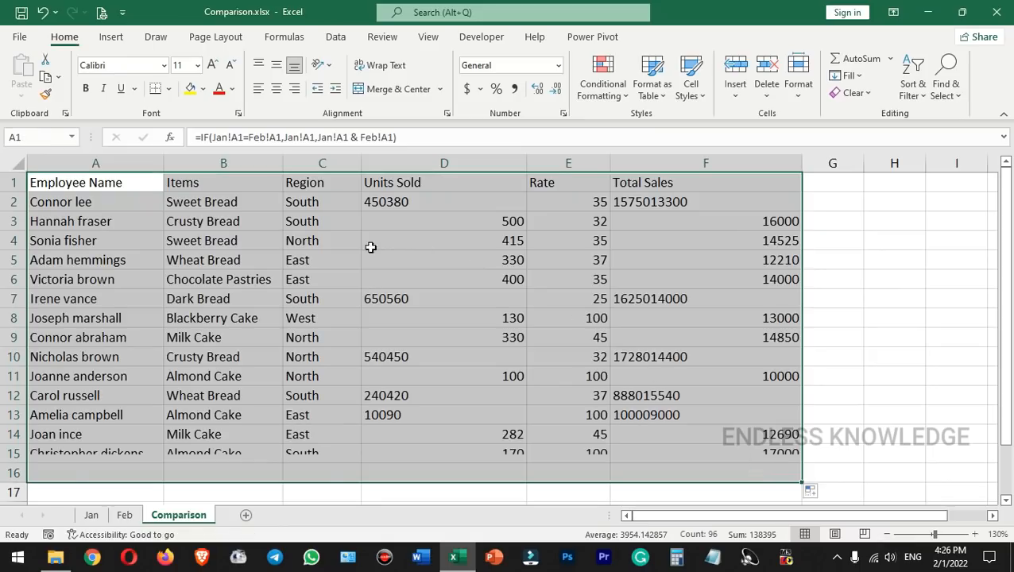
Center the contents of columns D through F on the Comparison sheet horizontally.
{"action": "left_click", "coordinate": [248, 216]}
{"action": "left_click_drag", "start_coordinate": [395, 163], "coordinate": [786, 163]}
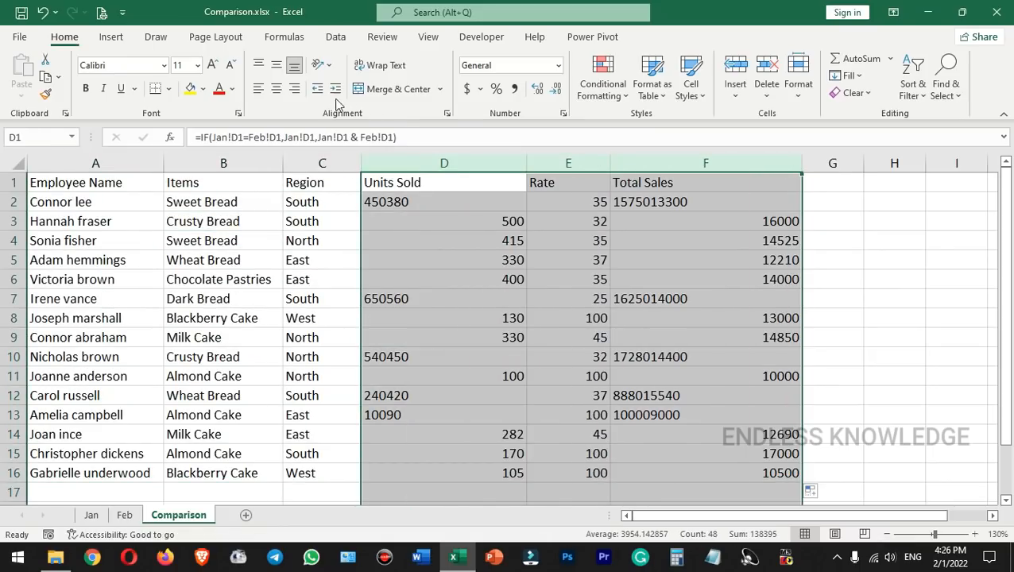
{"action": "left_click", "coordinate": [278, 90]}
{"action": "left_click", "coordinate": [656, 280]}
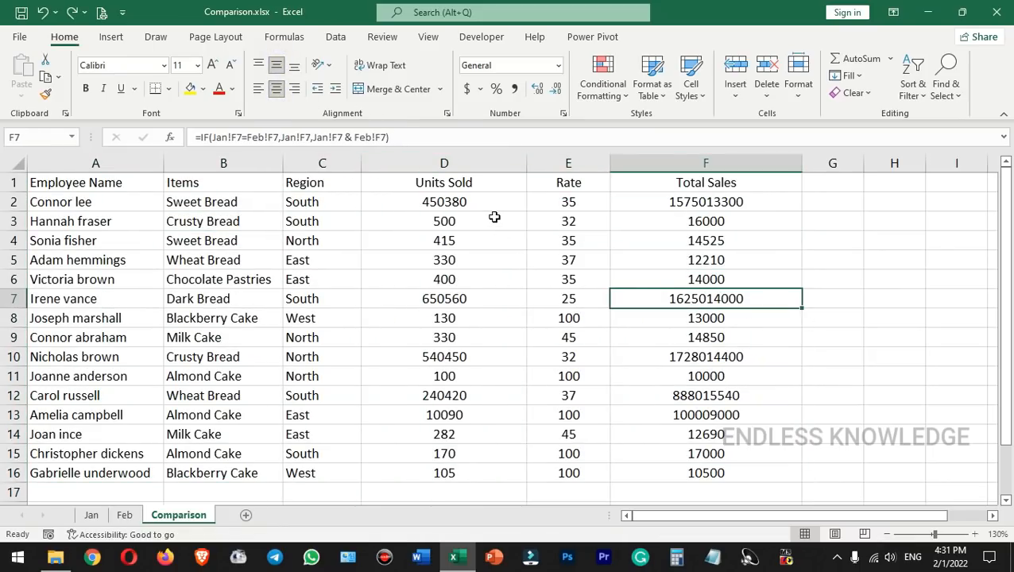
Check Comparison cell D2 against cell D2 on the Jan and Feb sheets, and look at the D3 formula.
{"action": "left_click", "coordinate": [477, 203]}
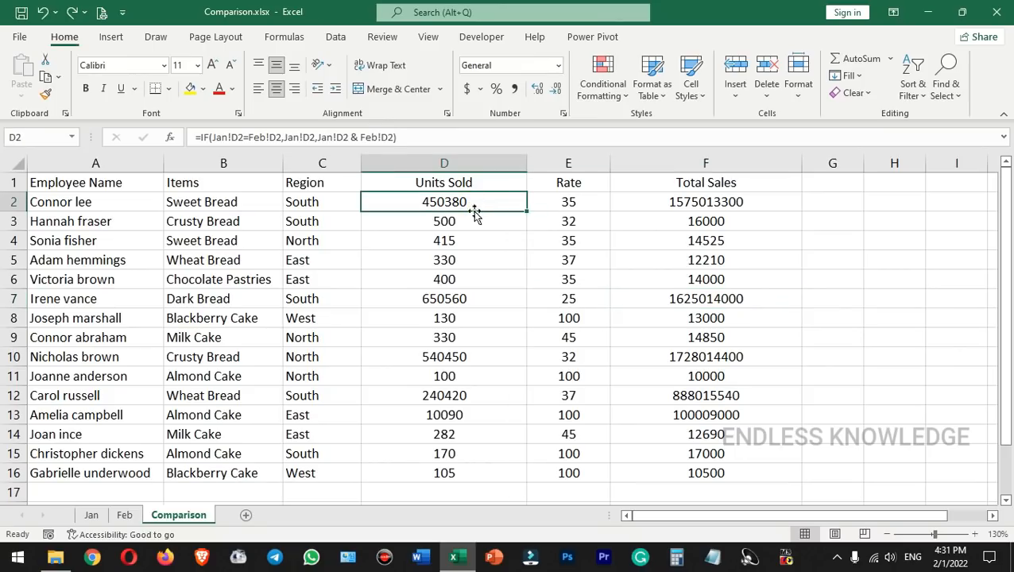
{"action": "left_click", "coordinate": [94, 516]}
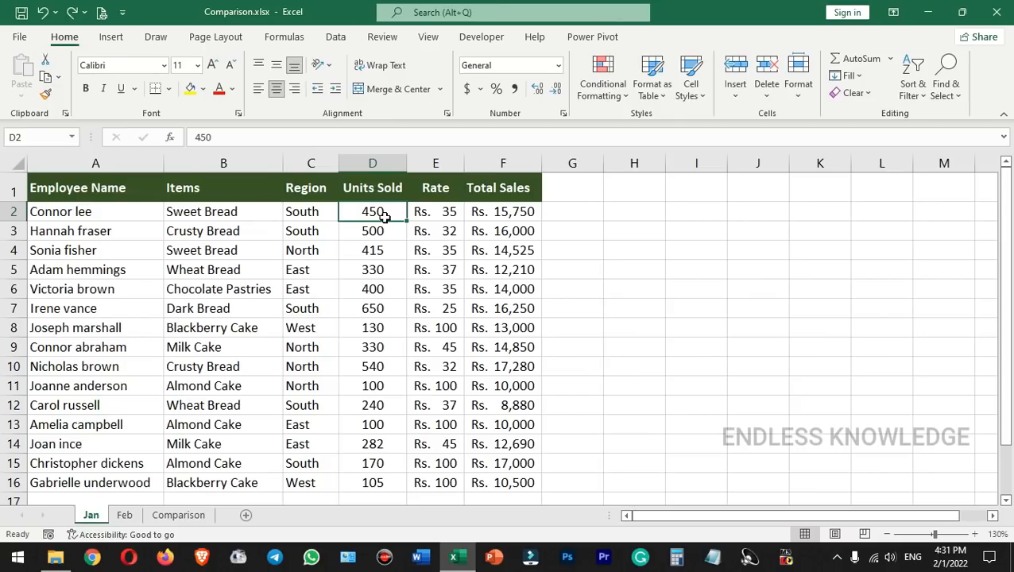
{"action": "left_click", "coordinate": [125, 515]}
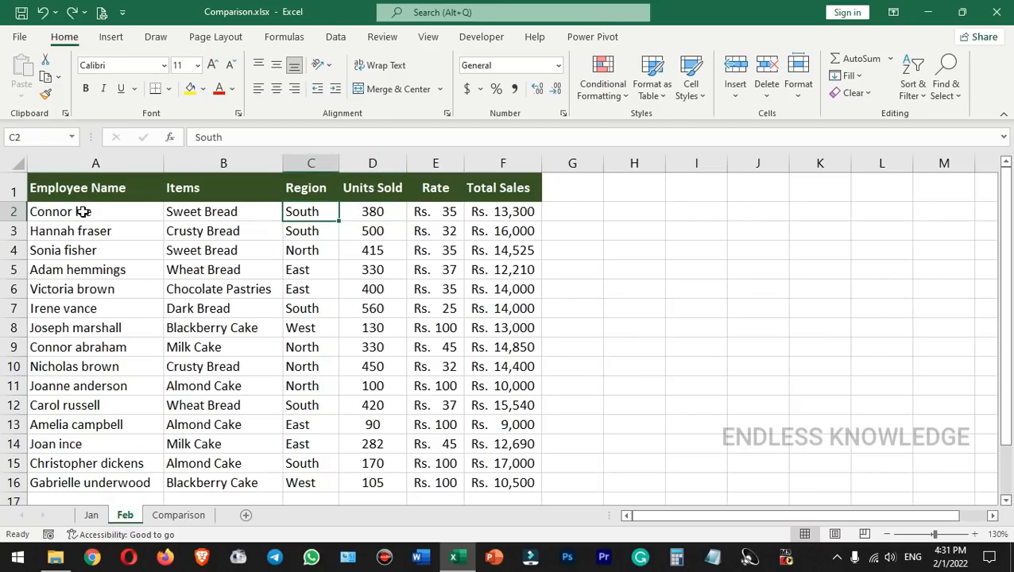
{"action": "left_click", "coordinate": [391, 213]}
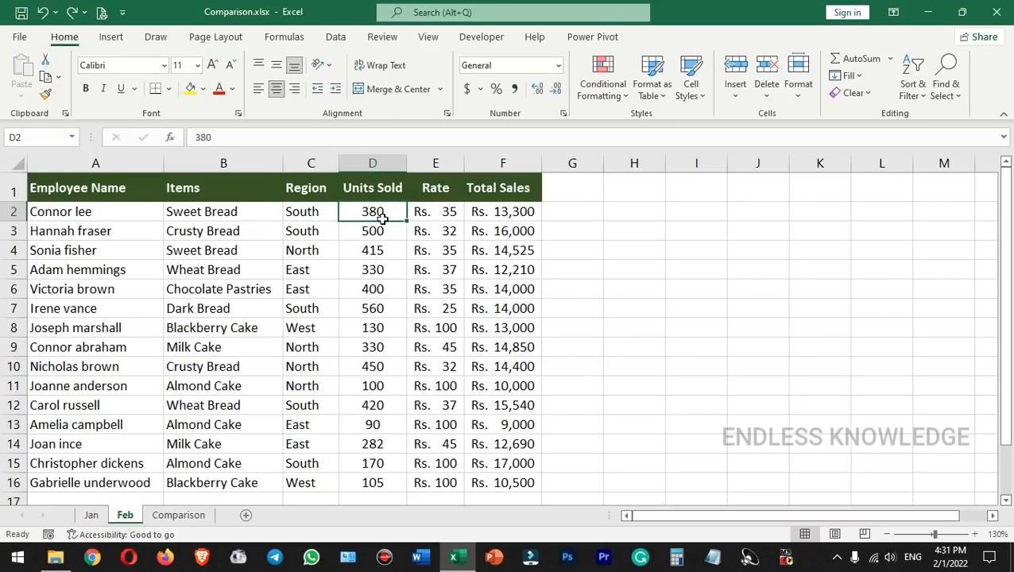
{"action": "left_click", "coordinate": [178, 514]}
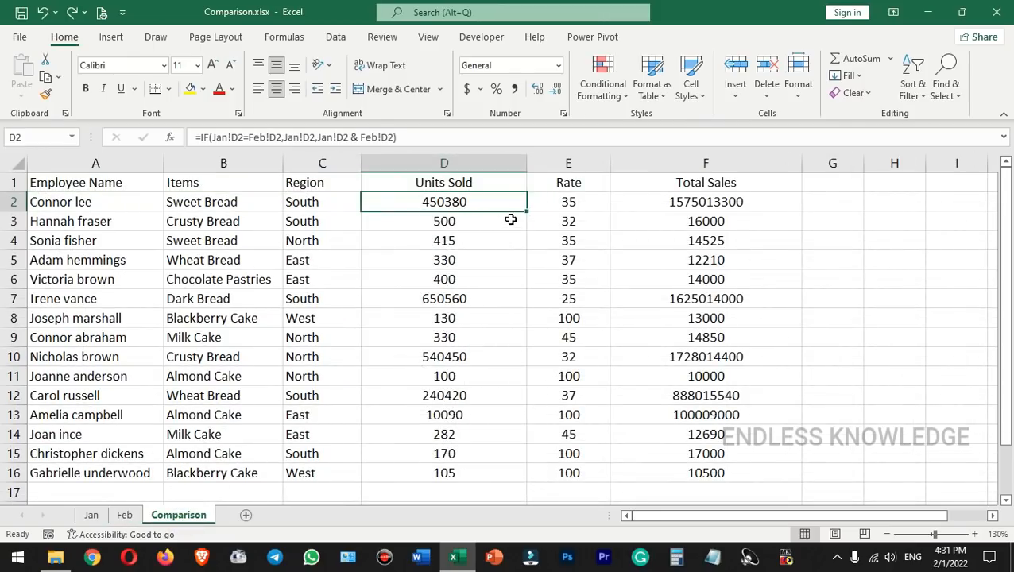
{"action": "left_click", "coordinate": [463, 220]}
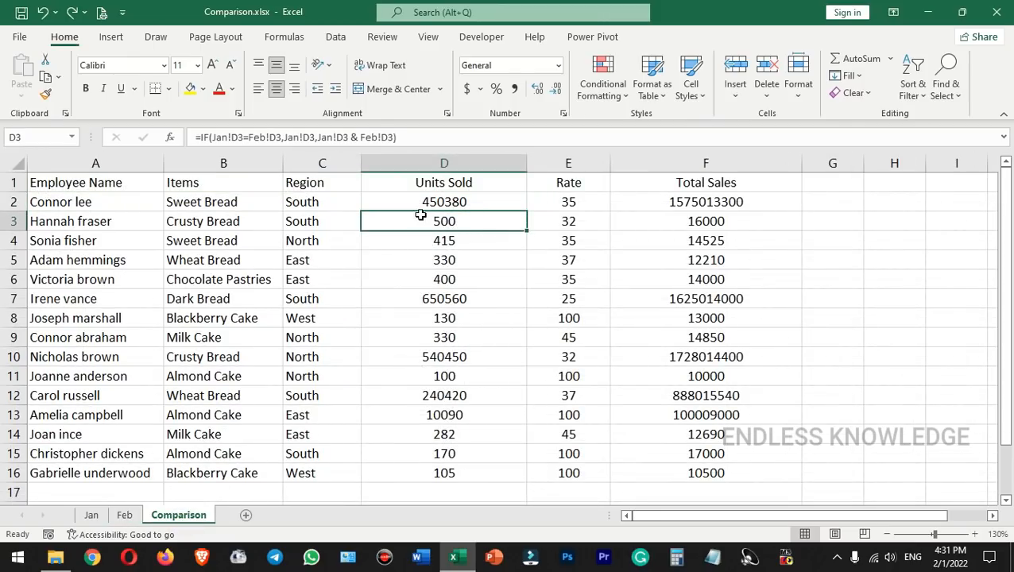
{"action": "left_click", "coordinate": [431, 203]}
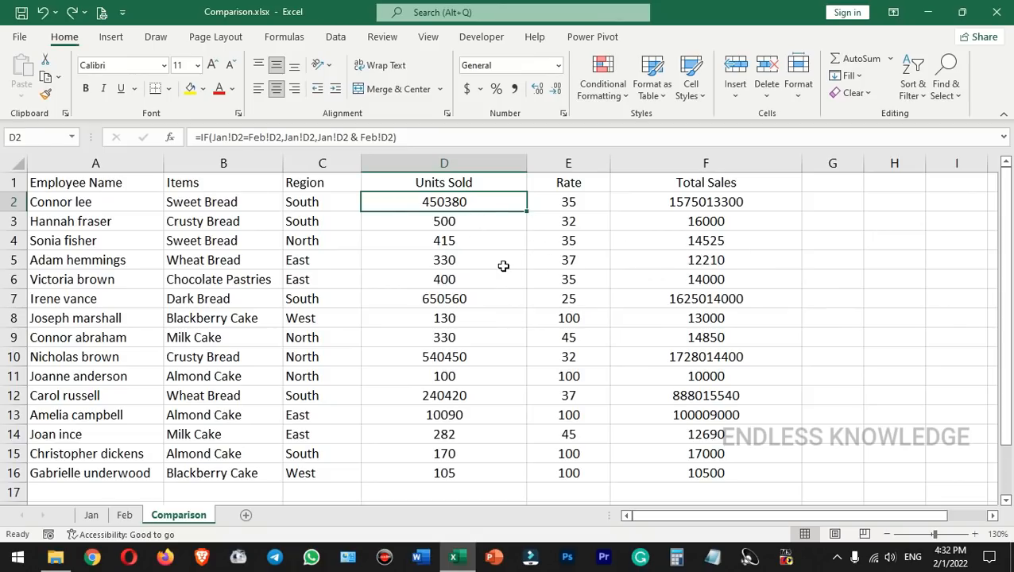
Insert the text label "Jan - " & before Jan!D2 in the value_if_false argument of Comparison cell D2's formula.
{"action": "double_click", "coordinate": [477, 198]}
{"action": "key", "text": "Escape"}
{"action": "left_click", "coordinate": [432, 136]}
{"action": "left_click", "coordinate": [322, 136]}
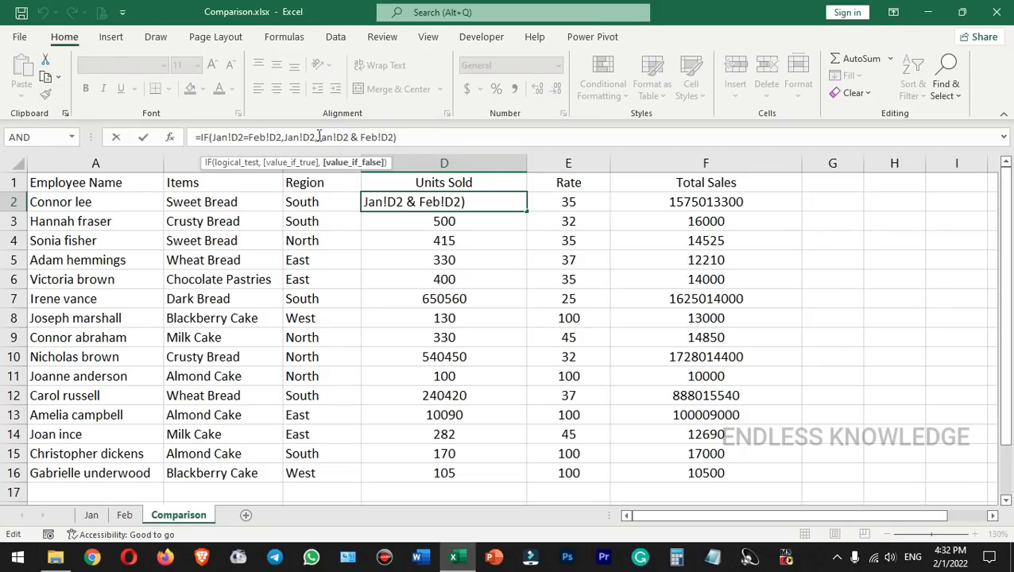
{"action": "left_click_drag", "start_coordinate": [317, 137], "coordinate": [392, 137]}
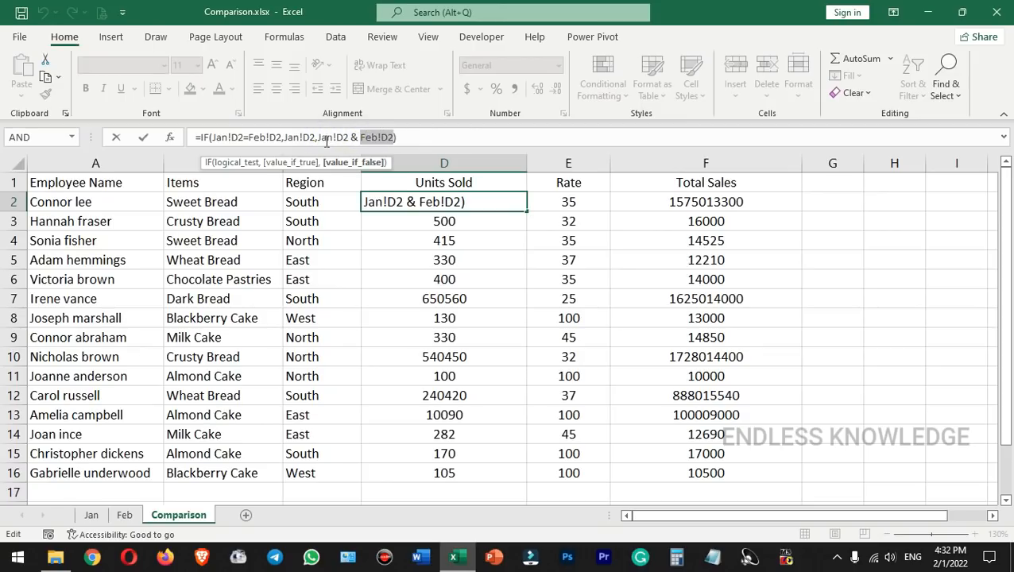
{"action": "left_click_drag", "start_coordinate": [318, 137], "coordinate": [343, 138]}
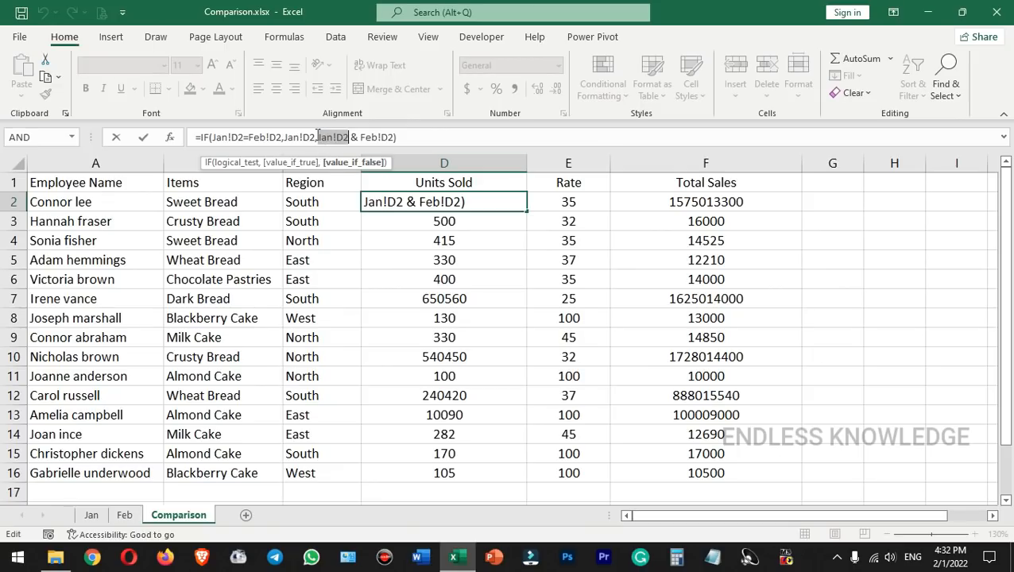
{"action": "left_click", "coordinate": [318, 136]}
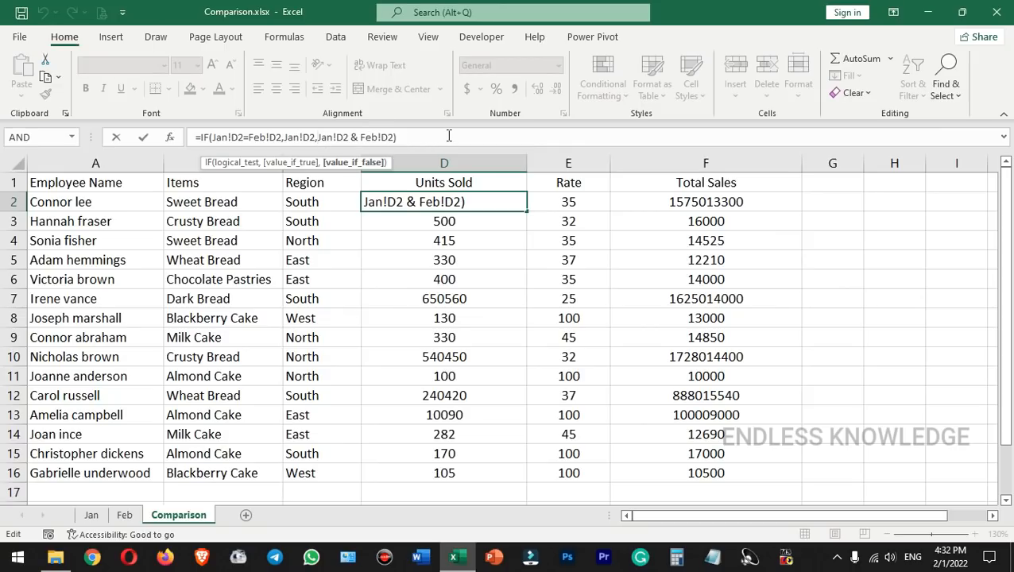
{"action": "type", "text": "\""}
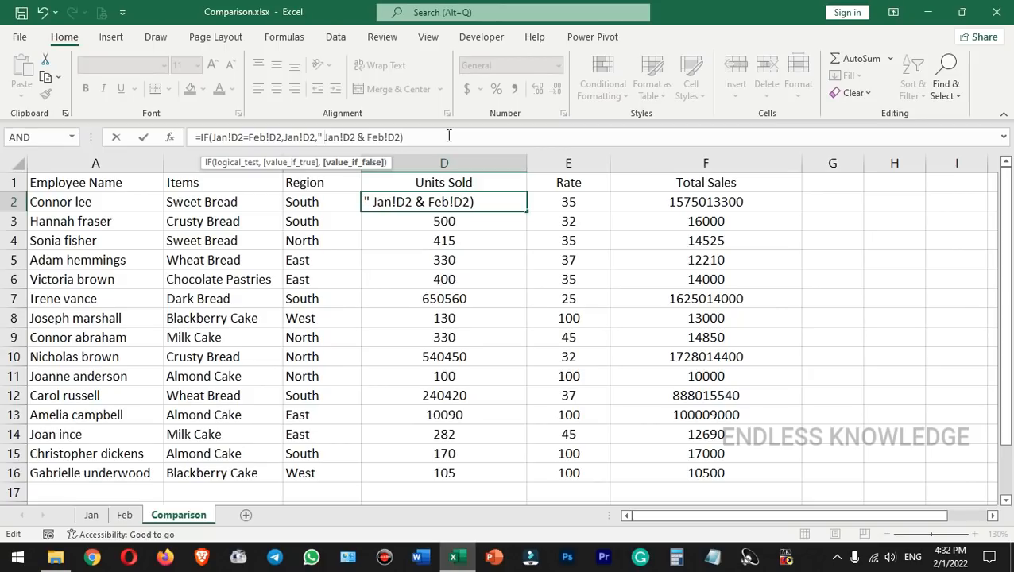
{"action": "key", "text": "Left"}
{"action": "type", "text": "Jan"}
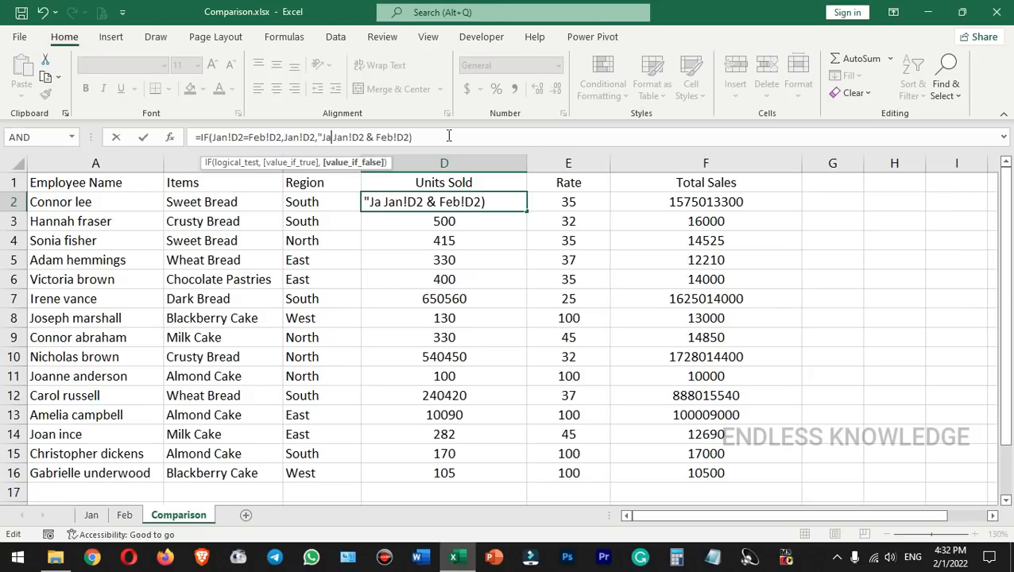
{"action": "type", "text": " -"}
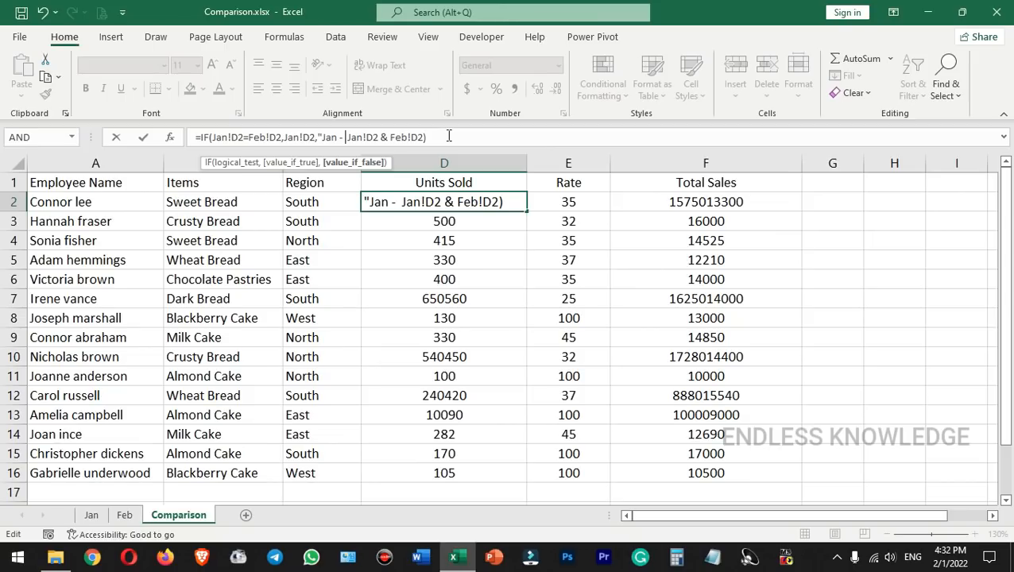
{"action": "type", "text": "\""}
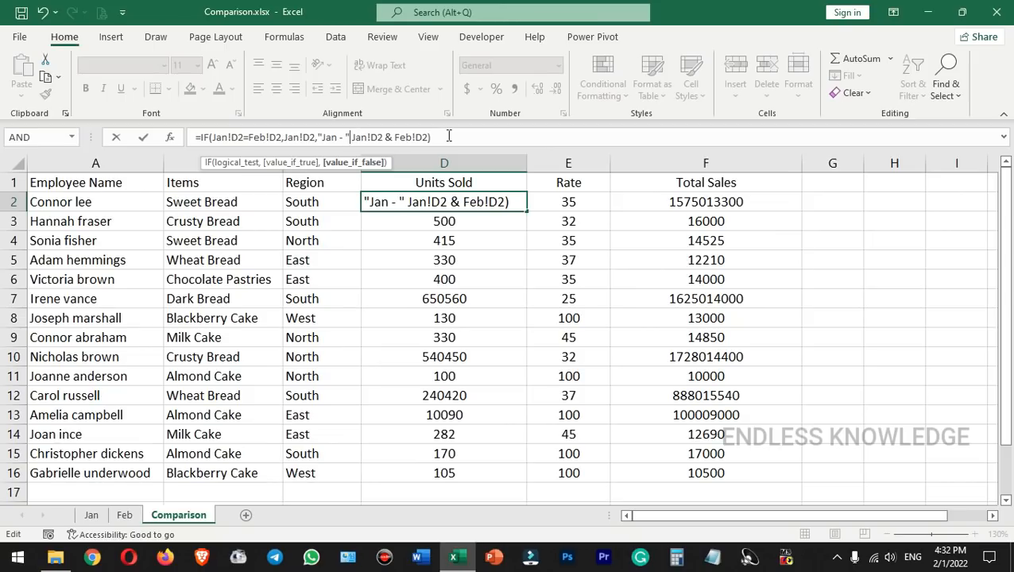
{"action": "type", "text": " &"}
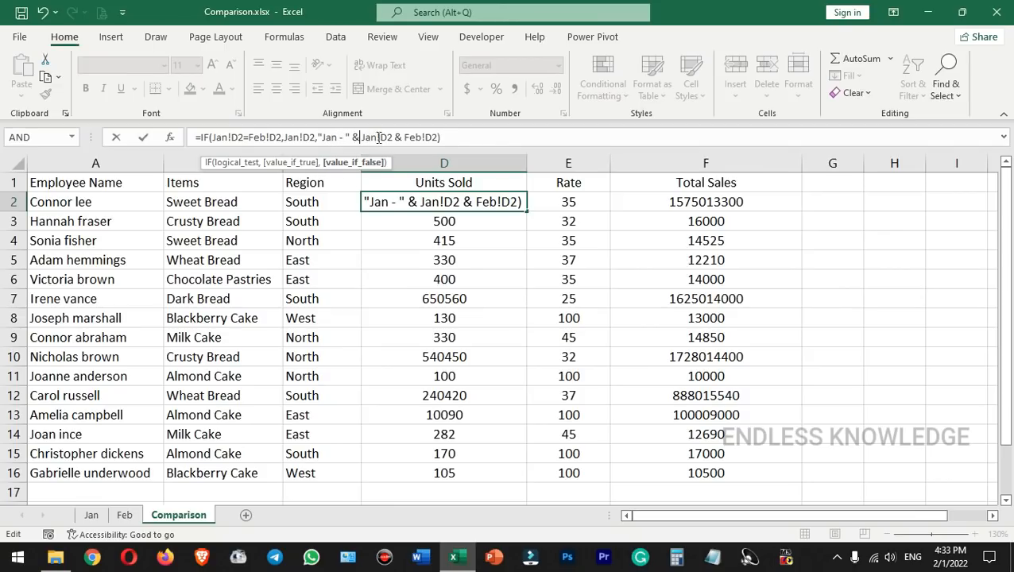
Insert "Feb - " & before Feb!D2 in the value_if_false argument and commit D2's formula.
{"action": "left_click_drag", "start_coordinate": [403, 137], "coordinate": [439, 137]}
{"action": "left_click", "coordinate": [405, 137]}
{"action": "type", "text": "\""}
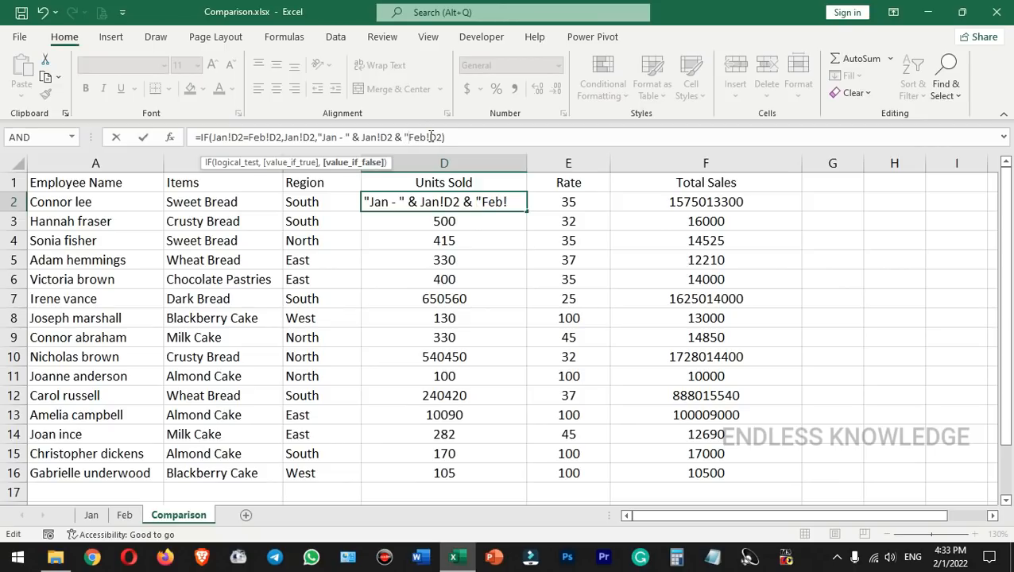
{"action": "type", "text": "Feb"}
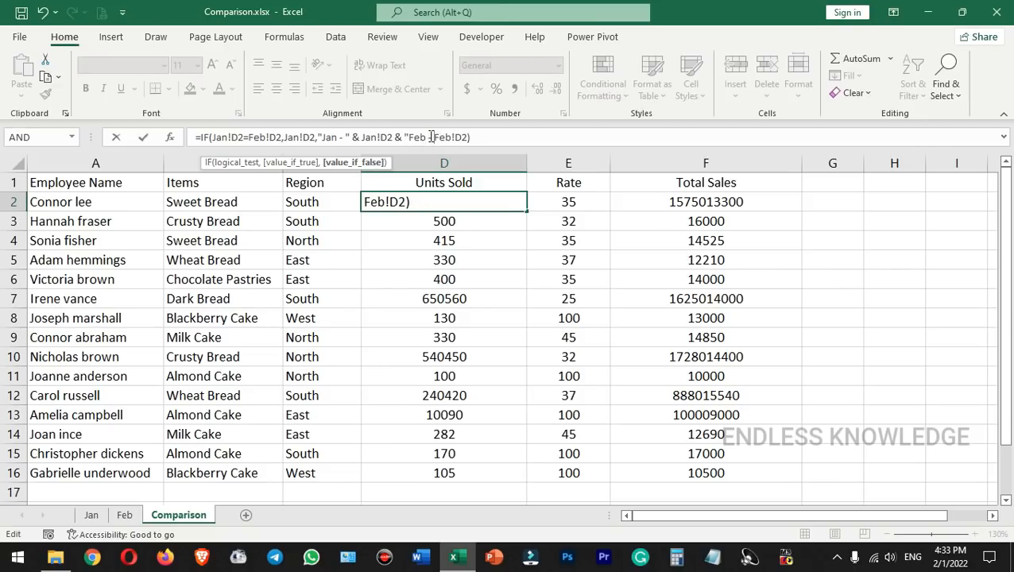
{"action": "type", "text": " \" &"}
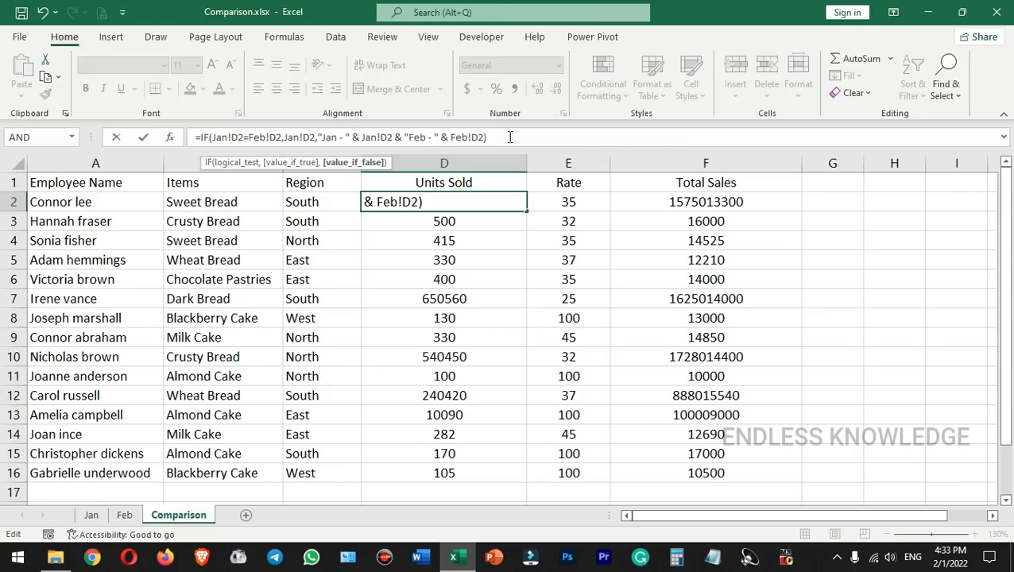
{"action": "key", "text": "Return"}
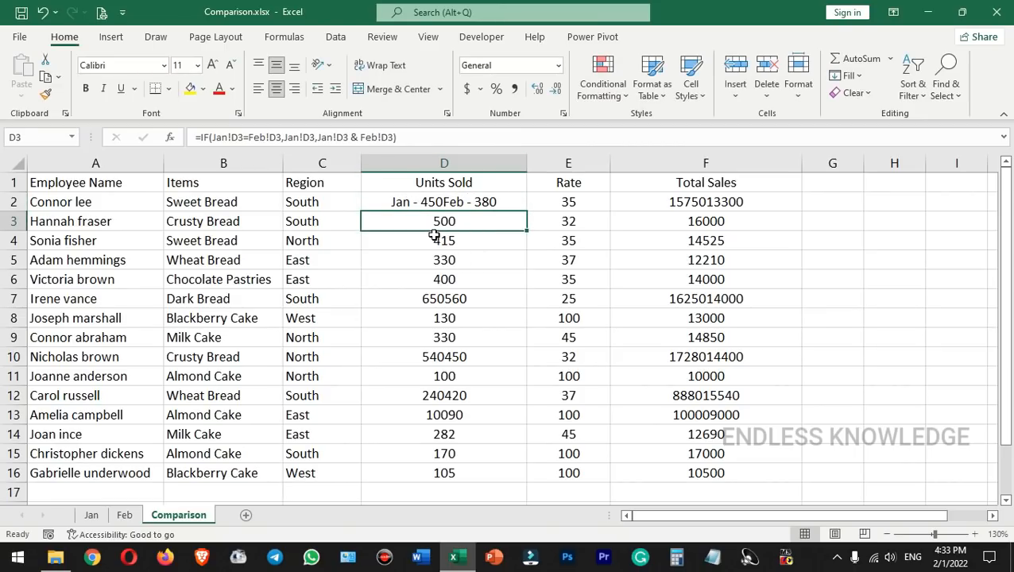
Add a slash and a space before Feb inside the "Feb - " label of D2's formula.
{"action": "left_click", "coordinate": [398, 203]}
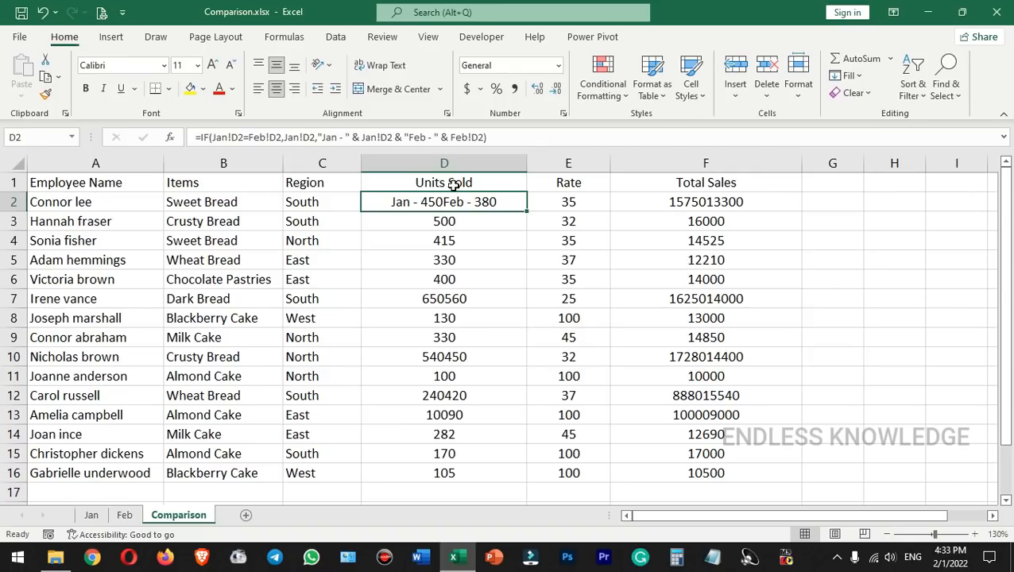
{"action": "left_click", "coordinate": [408, 137]}
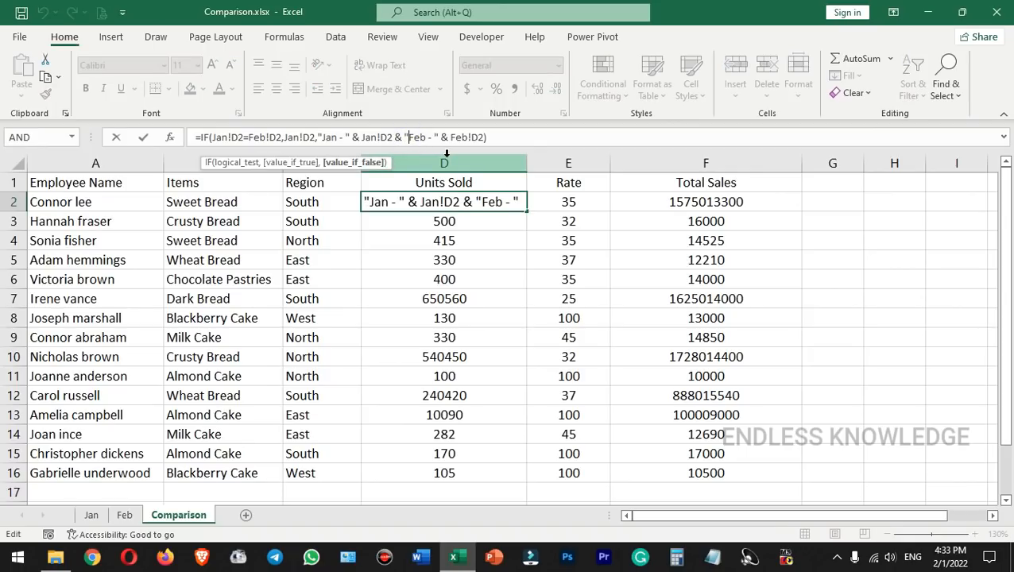
{"action": "type", "text": "/"}
{"action": "key", "text": "Return"}
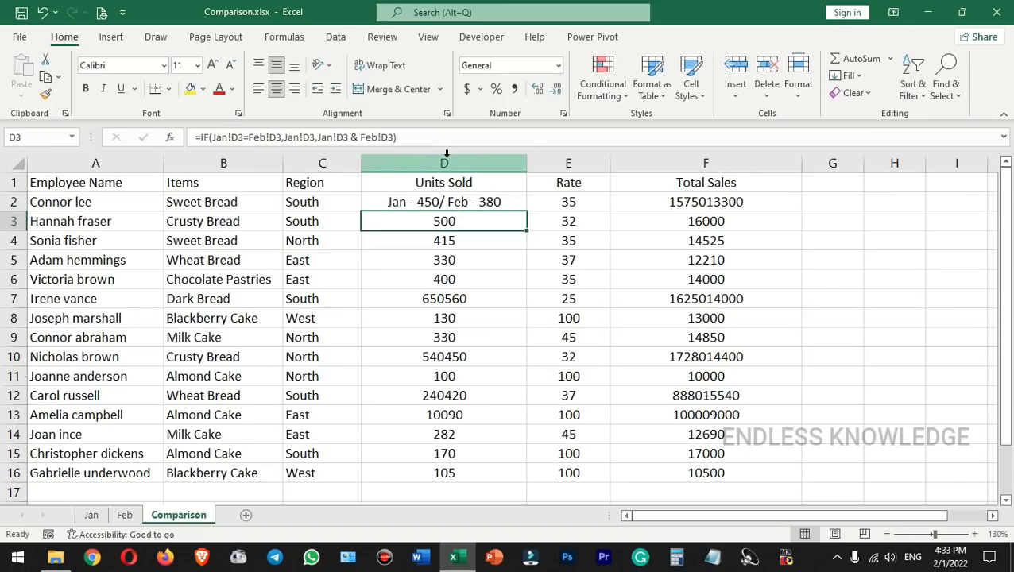
Replace the slash in D2's Feb label with a space, so the label starts with two spaces.
{"action": "left_click", "coordinate": [441, 202]}
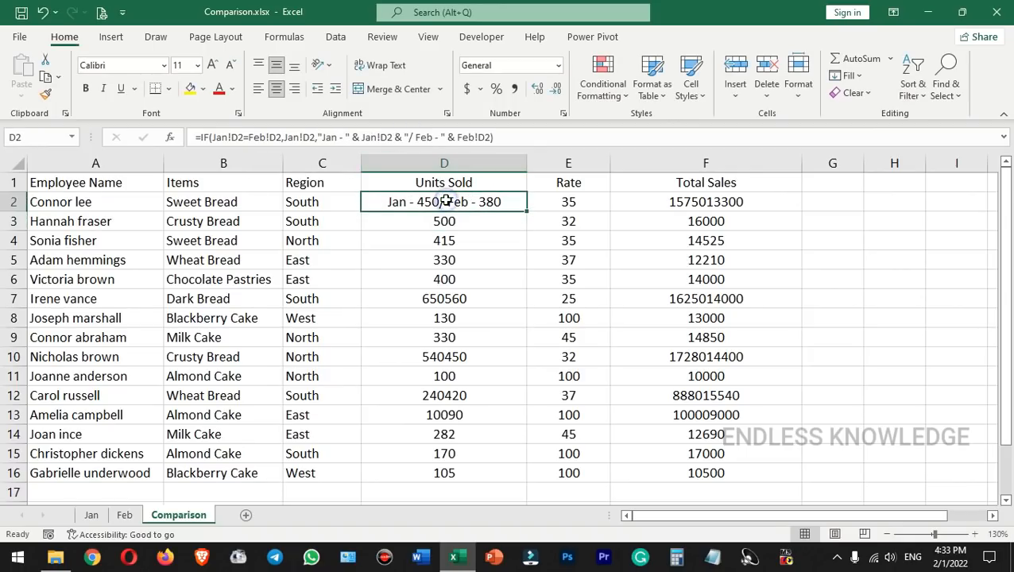
{"action": "left_click", "coordinate": [416, 136]}
{"action": "key", "text": "BackSpace"}
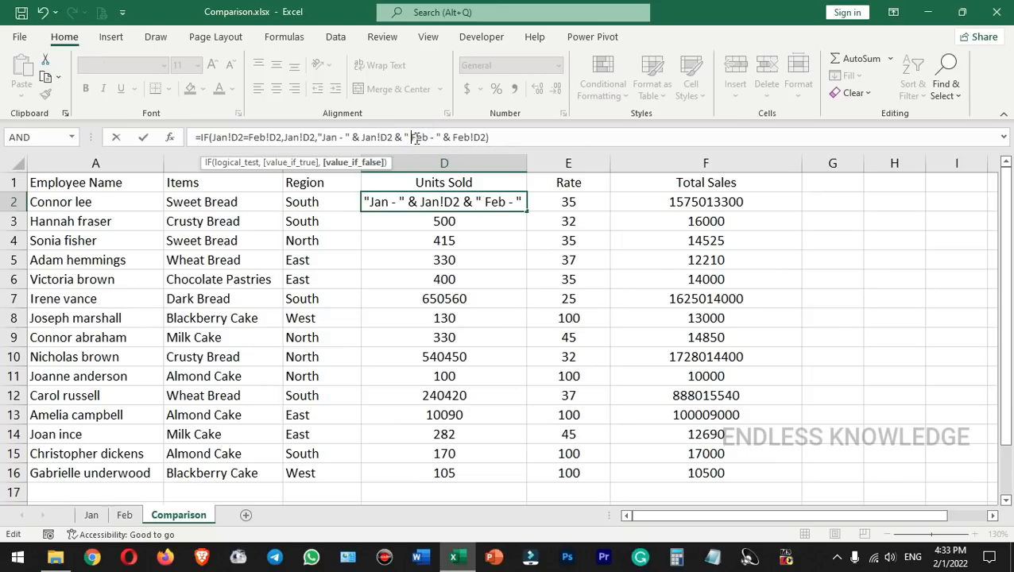
{"action": "key", "text": "Return"}
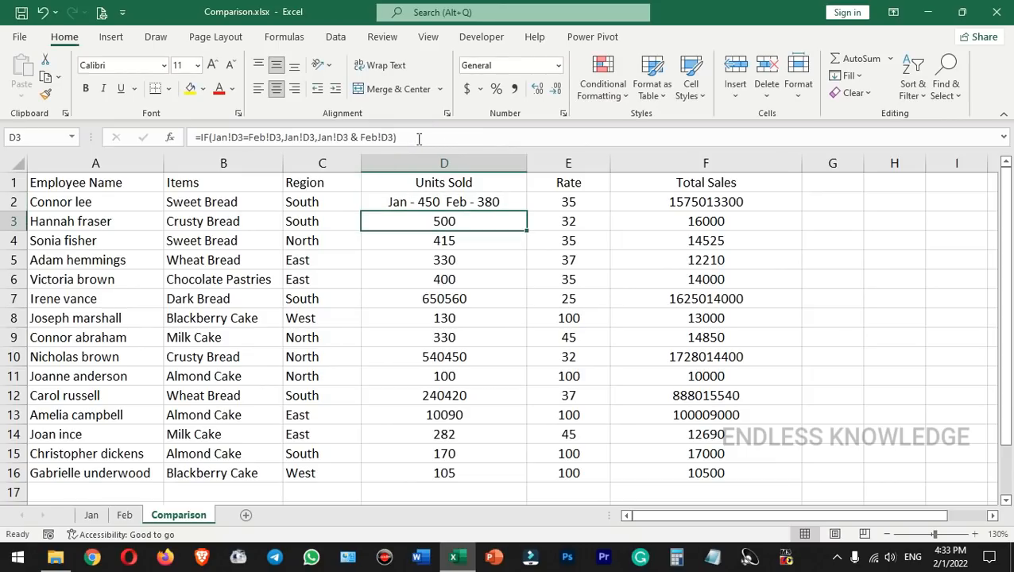
Fill the labelled D2 formula across to column F and down to row 16.
{"action": "left_click", "coordinate": [475, 208]}
{"action": "left_click_drag", "start_coordinate": [525, 210], "coordinate": [806, 479]}
{"action": "left_click", "coordinate": [503, 208]}
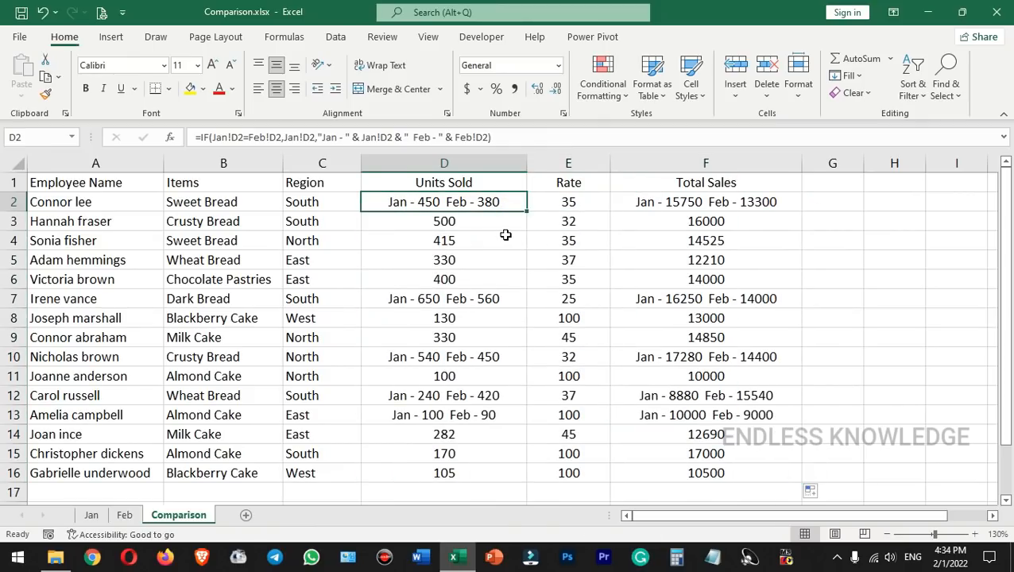
Clear all contents and formats from the entire Comparison sheet and select cell A1.
{"action": "left_click", "coordinate": [16, 162]}
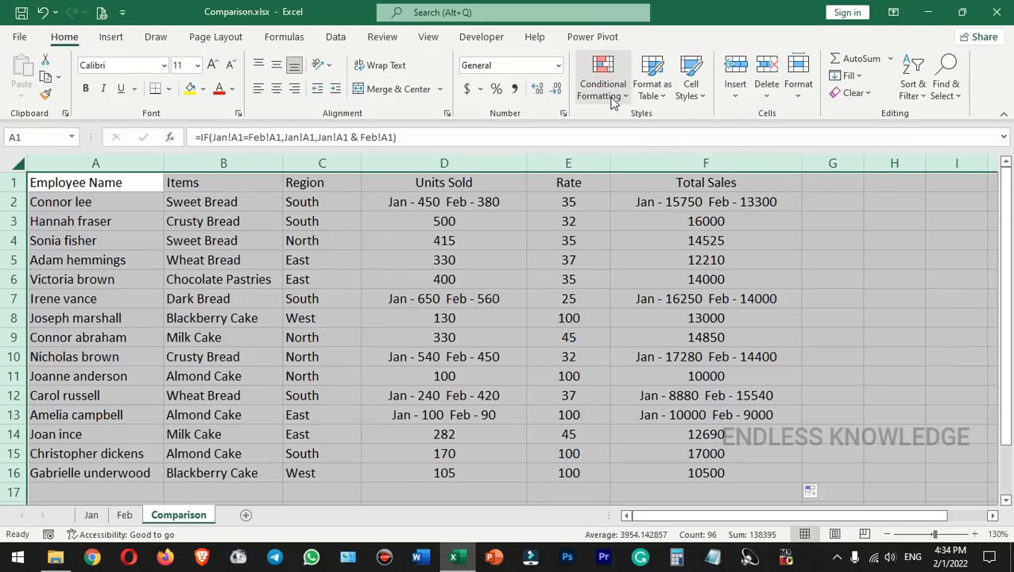
{"action": "left_click", "coordinate": [851, 93]}
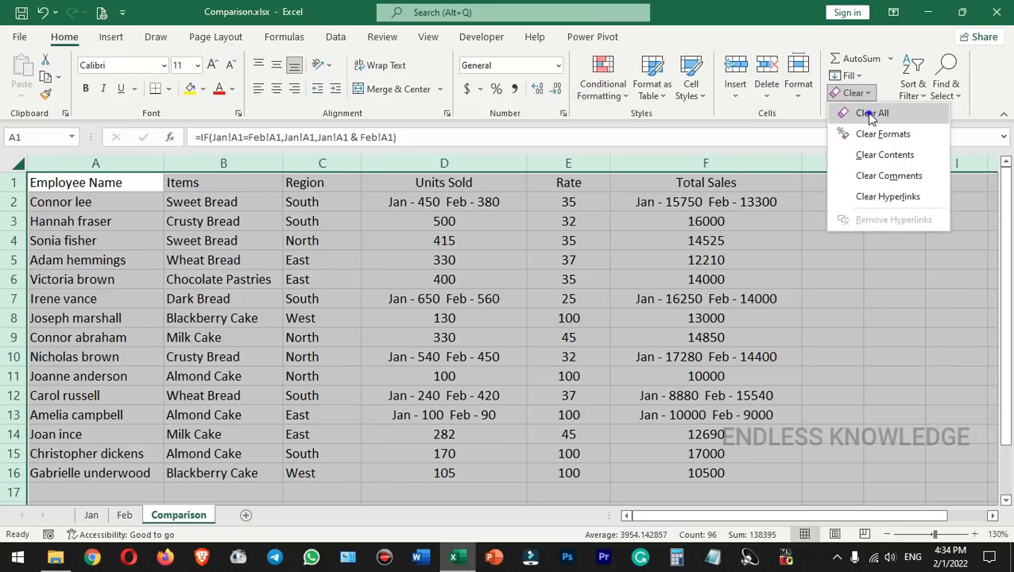
{"action": "left_click", "coordinate": [871, 114]}
{"action": "left_click", "coordinate": [208, 217]}
{"action": "left_click", "coordinate": [129, 182]}
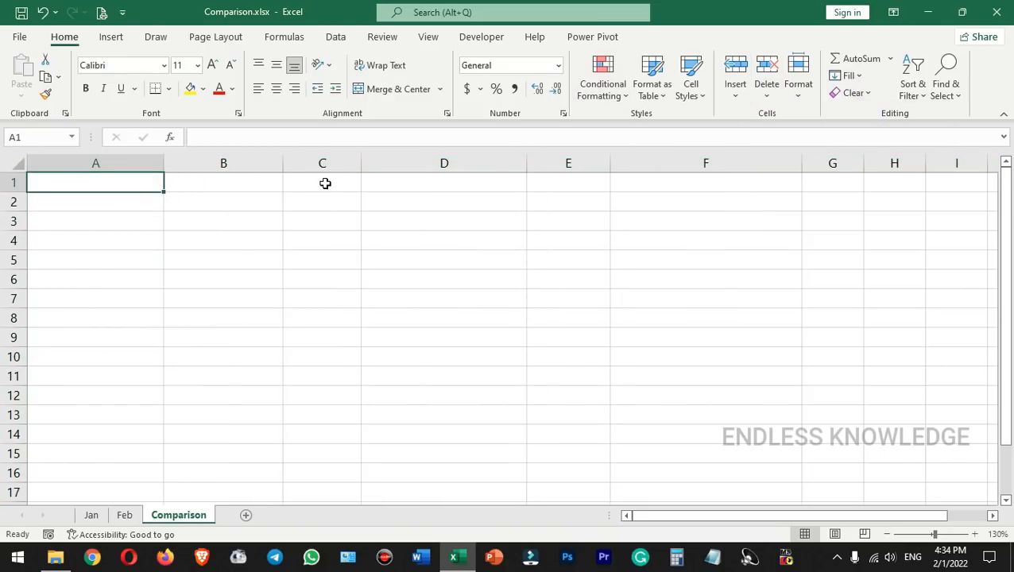
Start an IF formula in A1 of the Comparison sheet with the logical test Jan!A1=Feb!A1.
{"action": "left_click", "coordinate": [328, 142]}
{"action": "type", "text": "=i"}
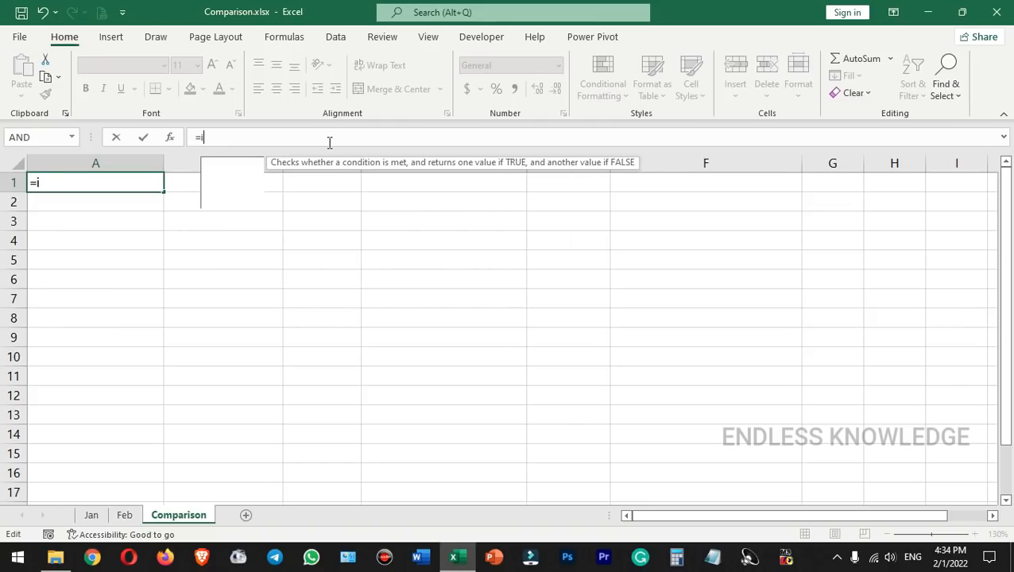
{"action": "key", "text": "Tab"}
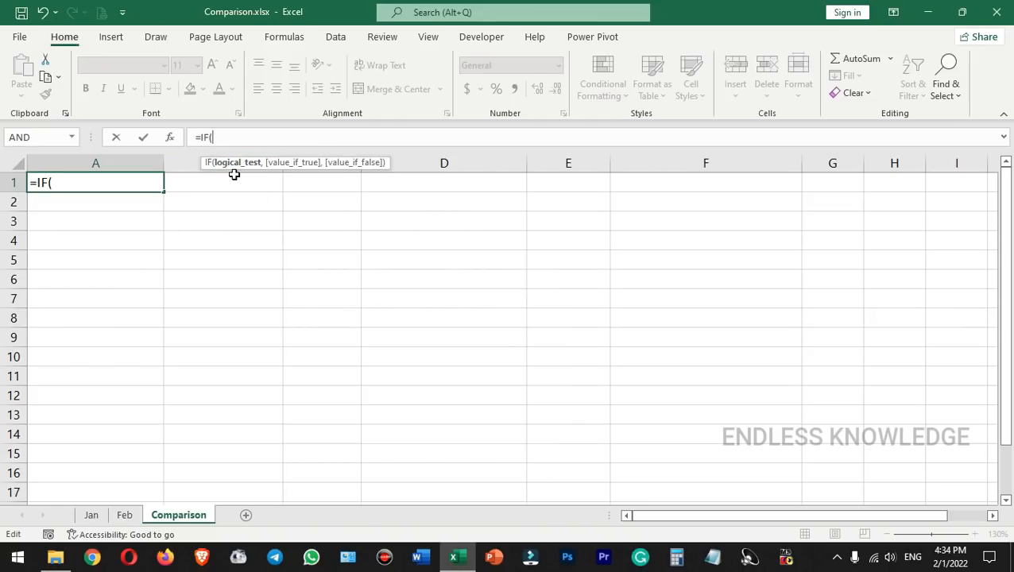
{"action": "left_click", "coordinate": [90, 515]}
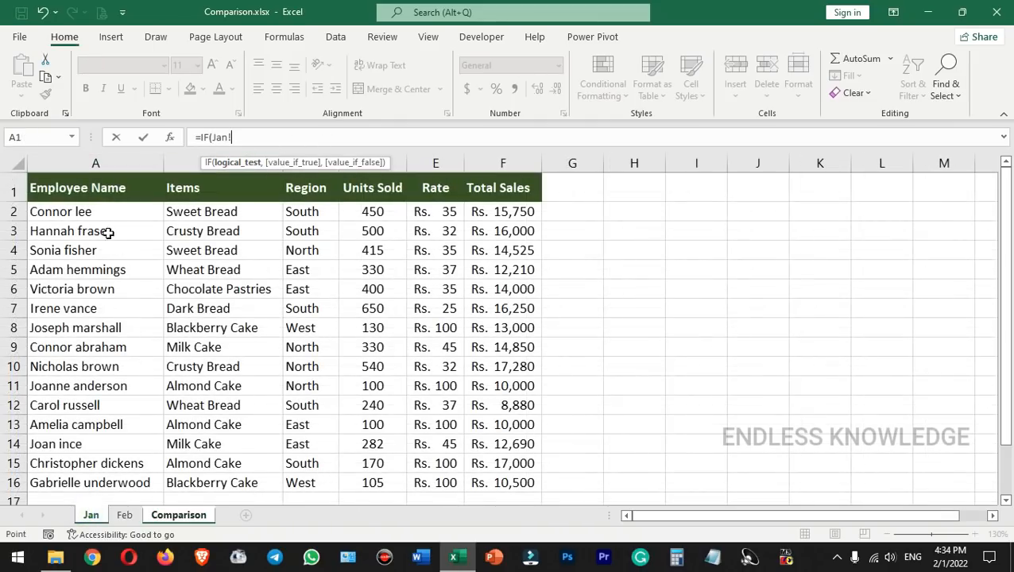
{"action": "left_click", "coordinate": [92, 190]}
{"action": "type", "text": "=Feb!"}
{"action": "left_click", "coordinate": [124, 515]}
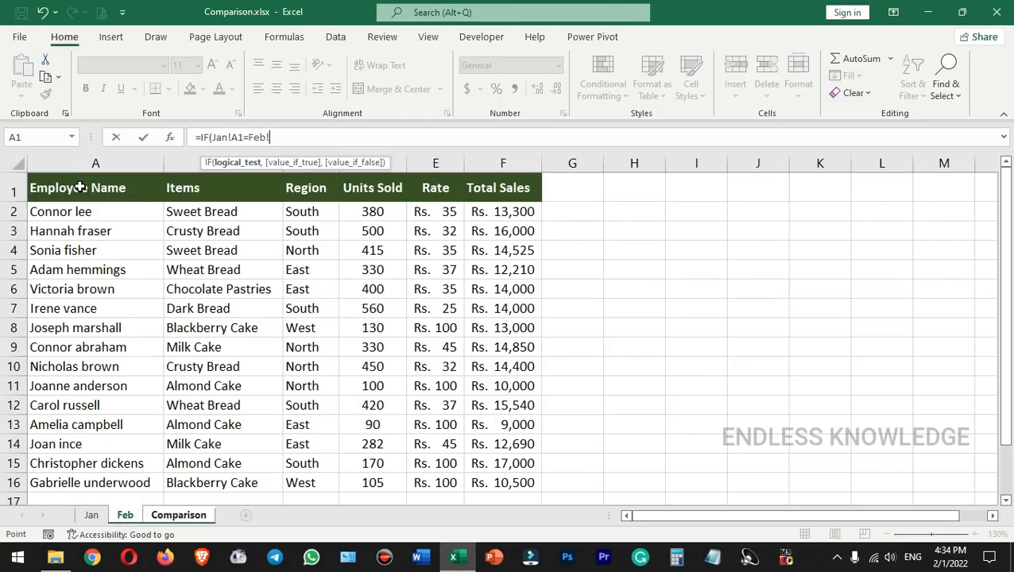
{"action": "left_click", "coordinate": [100, 188]}
{"action": "type", "text": ","}
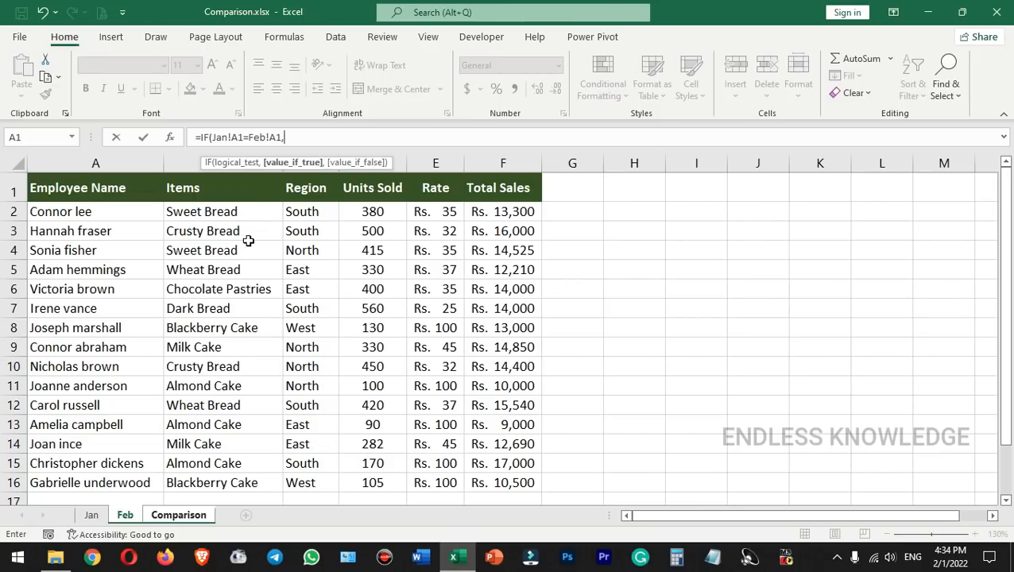
Make the formula return Jan!A1 if true, otherwise "jan - " & Jan!A1 & "Feb - " & Feb!A1.
{"action": "left_click", "coordinate": [91, 514]}
{"action": "left_click", "coordinate": [74, 188]}
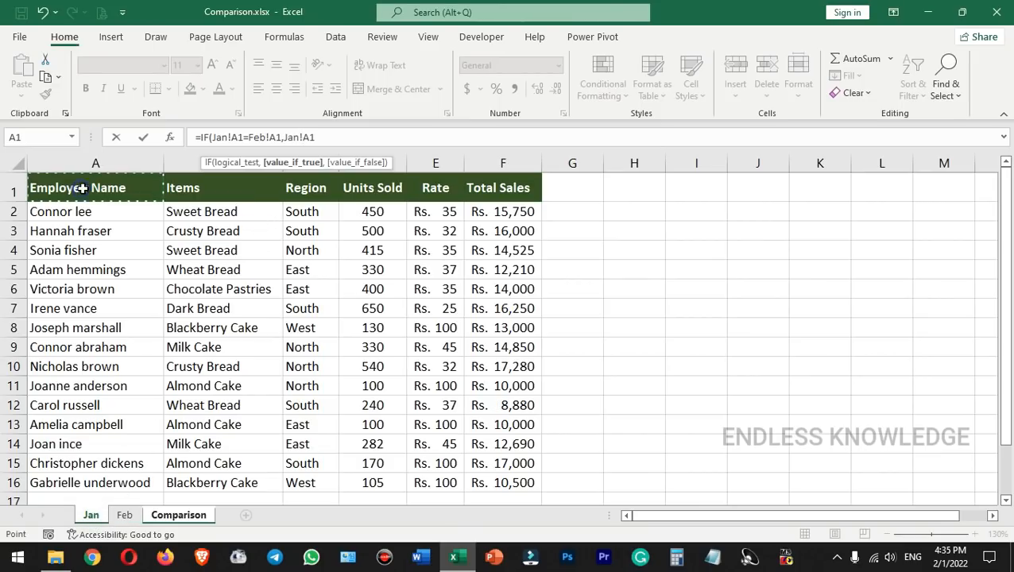
{"action": "type", "text": ",\"jan - \" &"}
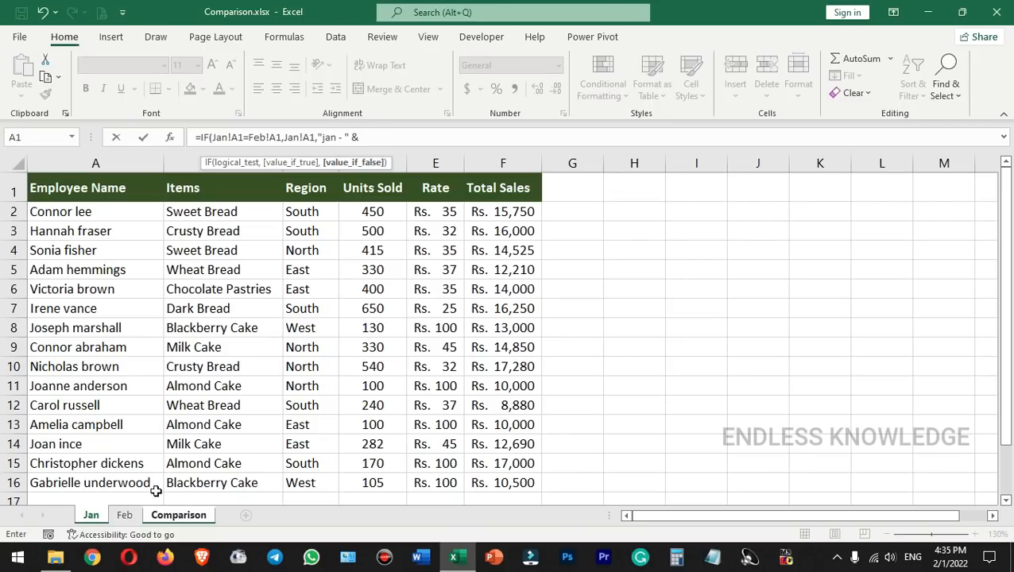
{"action": "left_click", "coordinate": [105, 188]}
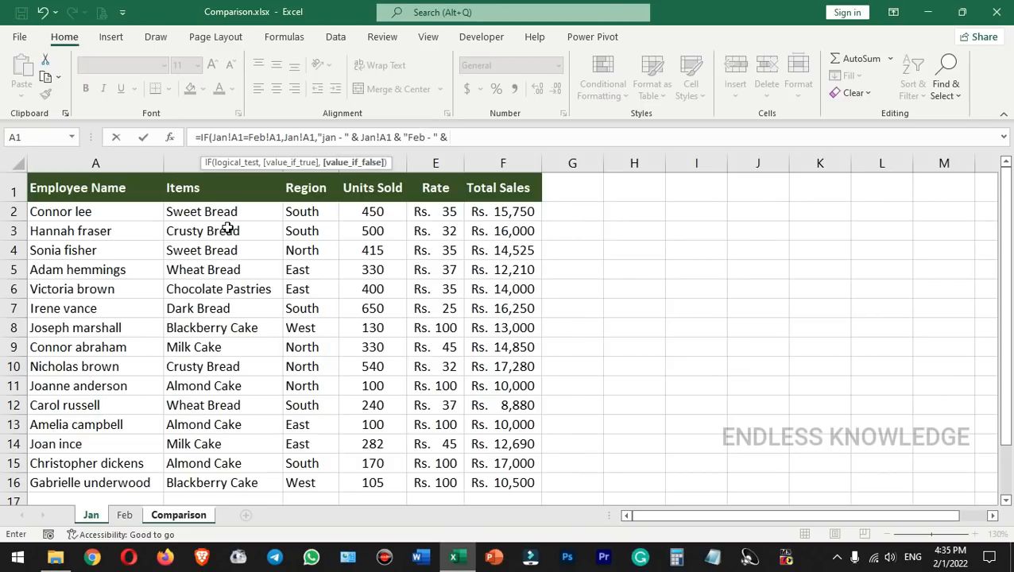
{"action": "left_click", "coordinate": [124, 515]}
{"action": "left_click", "coordinate": [96, 189]}
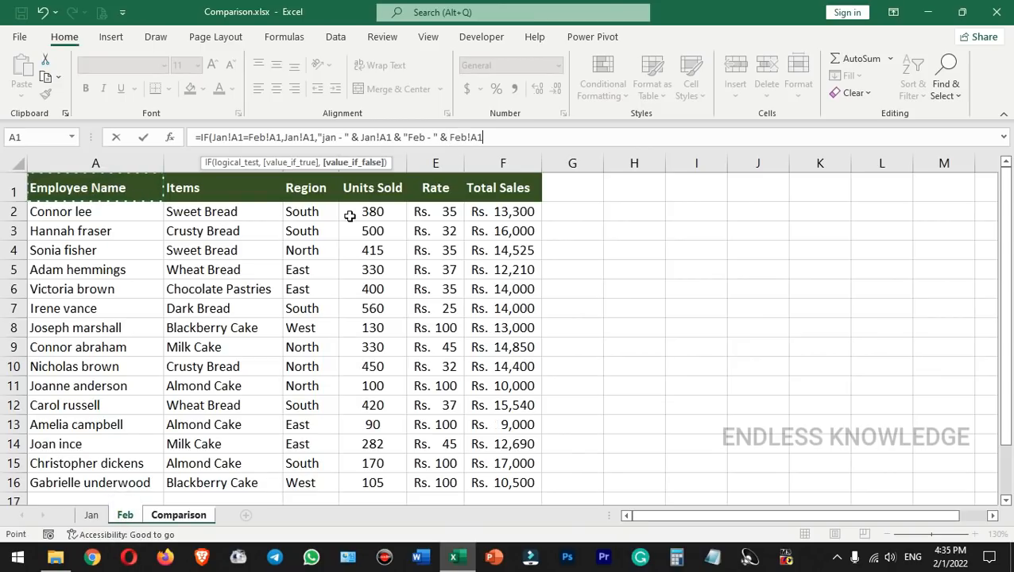
Insert two spaces before Feb inside the "Feb - " label and commit the A1 formula.
{"action": "left_click_drag", "start_coordinate": [360, 137], "coordinate": [485, 136]}
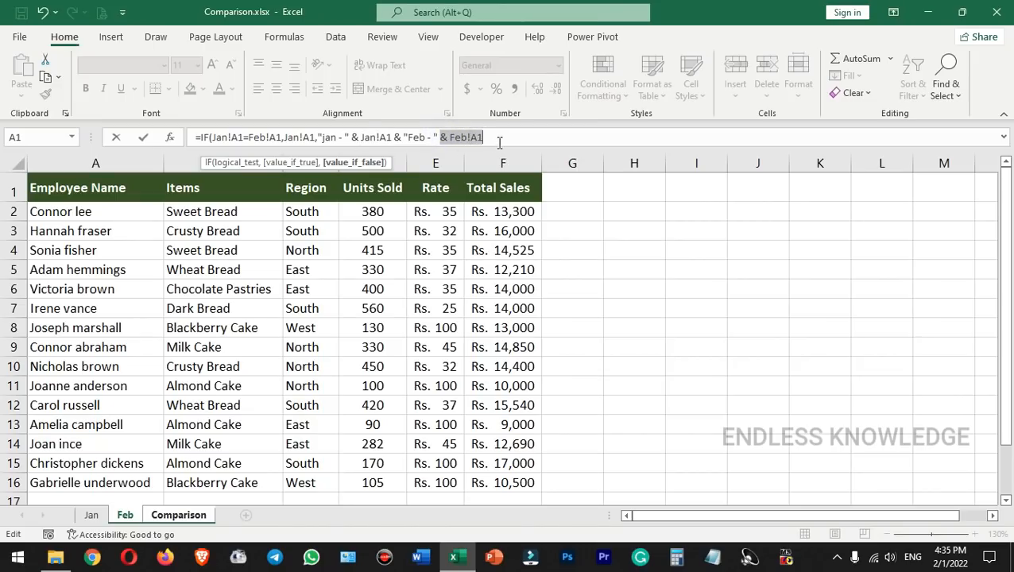
{"action": "left_click", "coordinate": [487, 141]}
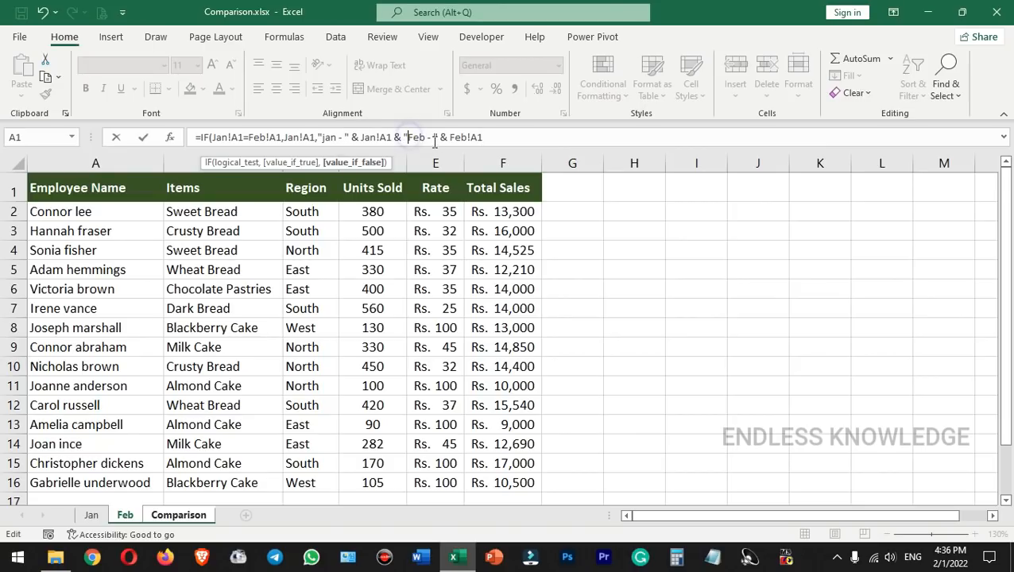
{"action": "left_click", "coordinate": [408, 137]}
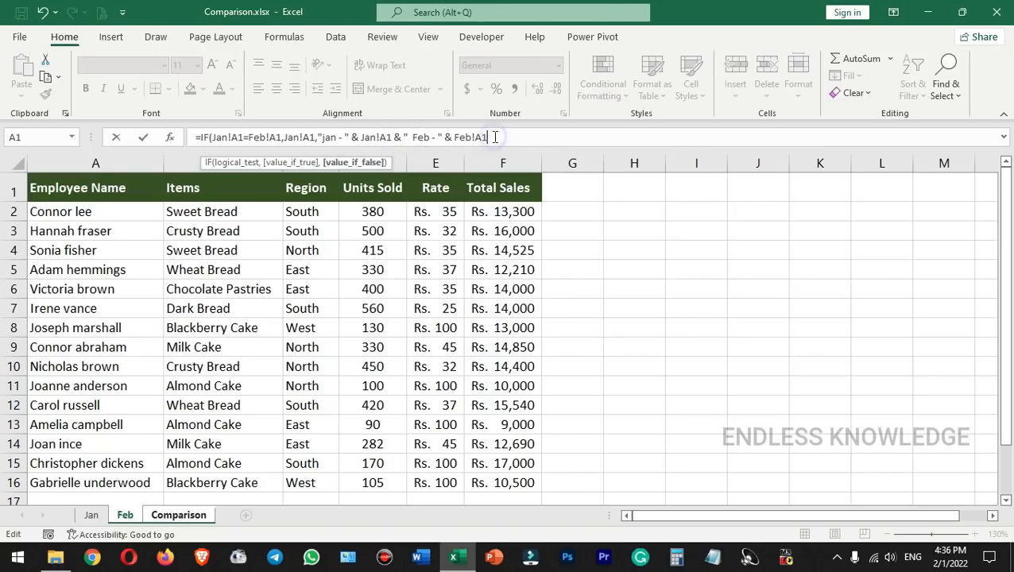
{"action": "key", "text": "Return"}
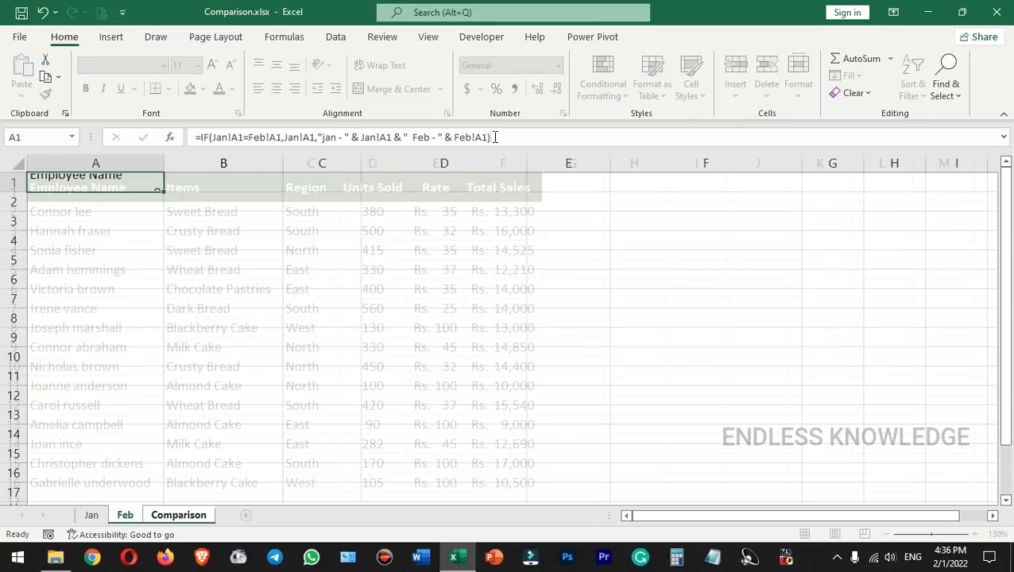
Fill the A1 formula across to column F and down to row 16, then select D2.
{"action": "left_click", "coordinate": [123, 173]}
{"action": "left_click", "coordinate": [143, 182]}
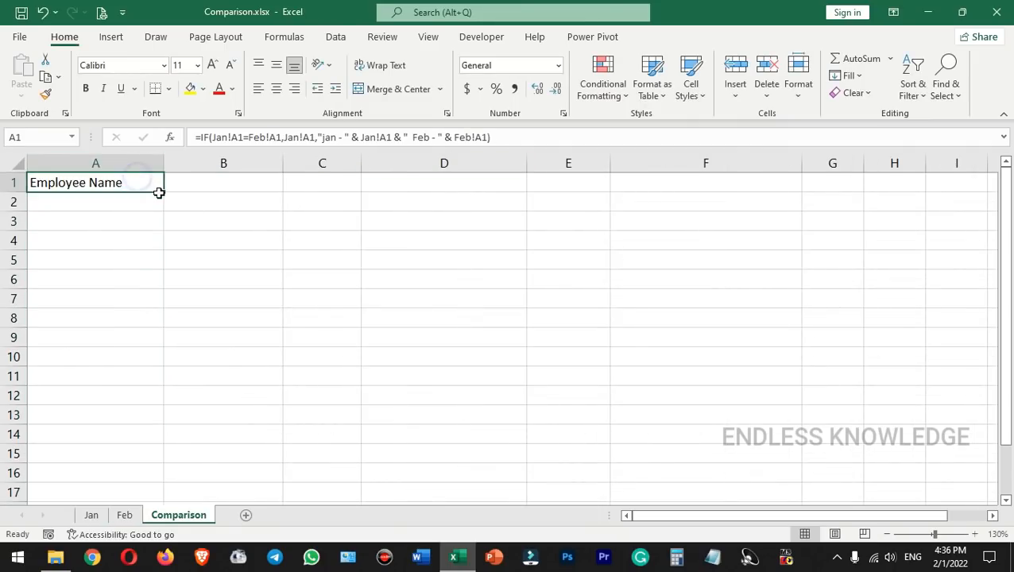
{"action": "left_click_drag", "start_coordinate": [163, 192], "coordinate": [739, 475]}
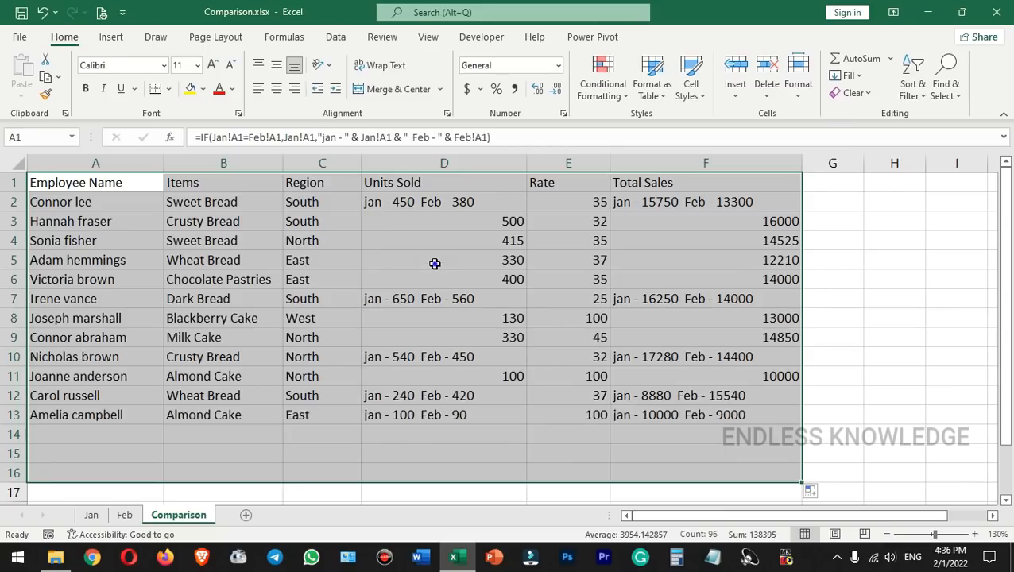
{"action": "left_click", "coordinate": [435, 262]}
{"action": "key", "text": "Up"}
{"action": "key", "text": "Up"}
{"action": "key", "text": "Up"}
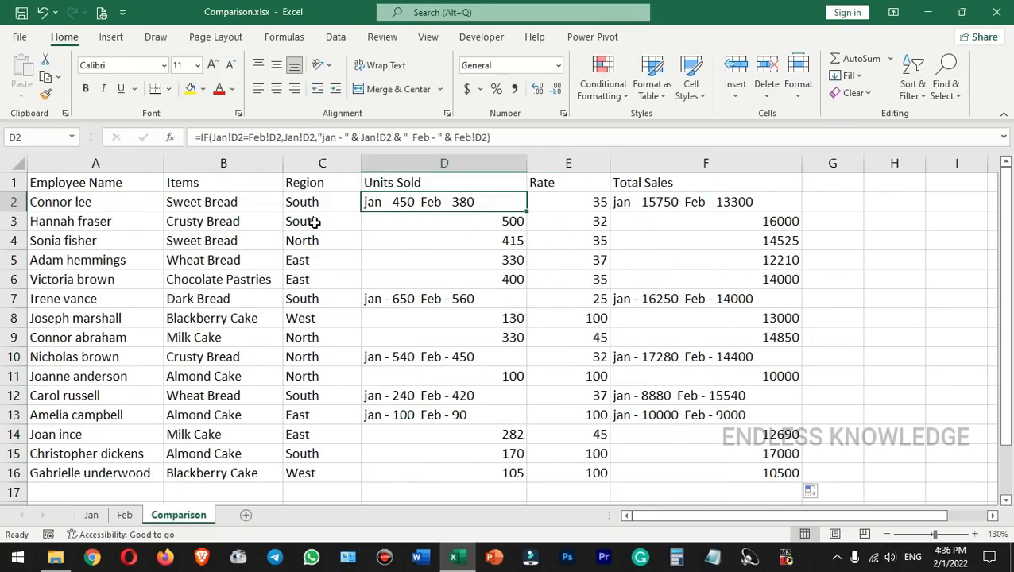
Change the region in C2 of the Feb sheet to East.
{"action": "left_click", "coordinate": [125, 515]}
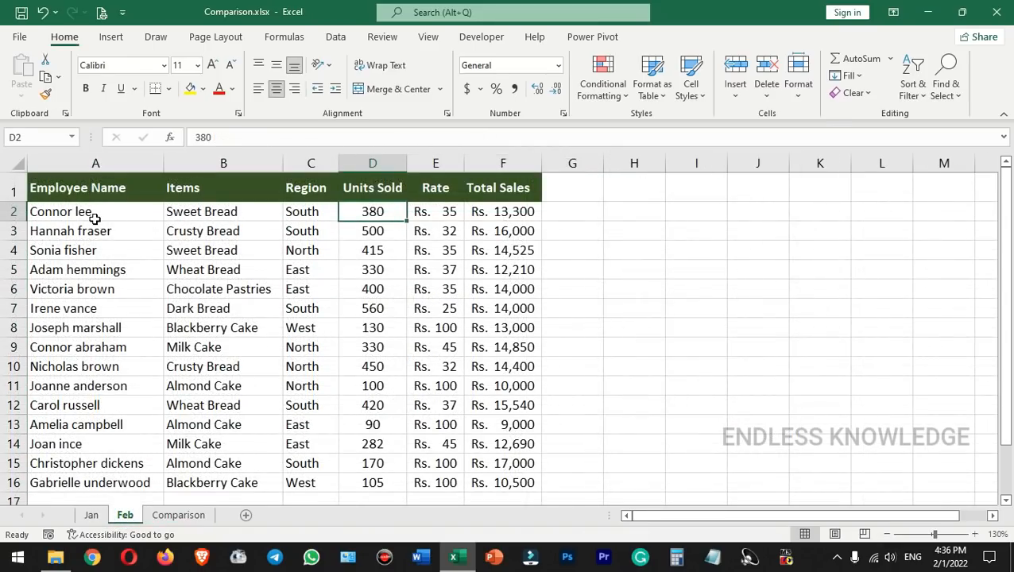
{"action": "left_click", "coordinate": [315, 213]}
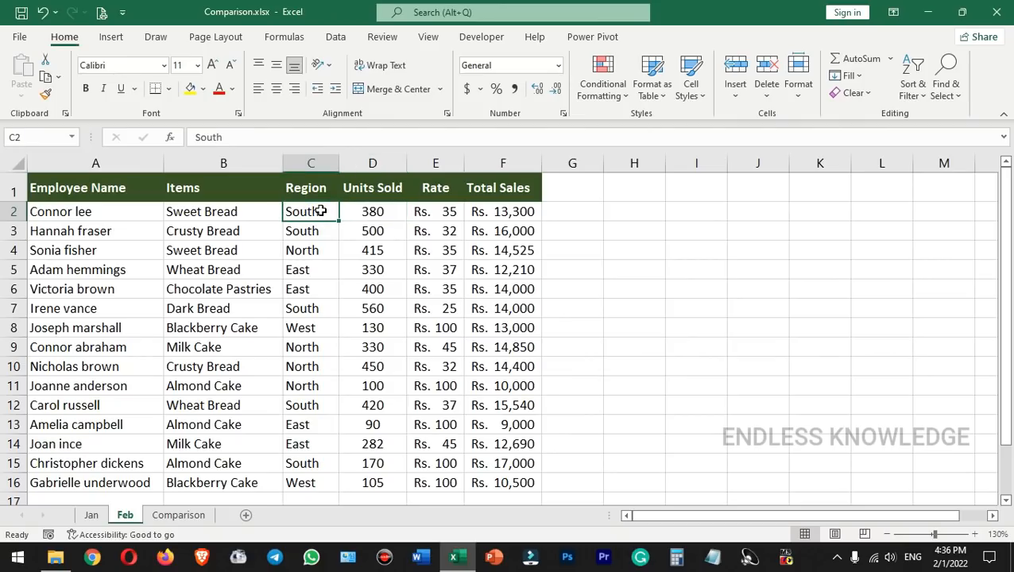
{"action": "type", "text": "est"}
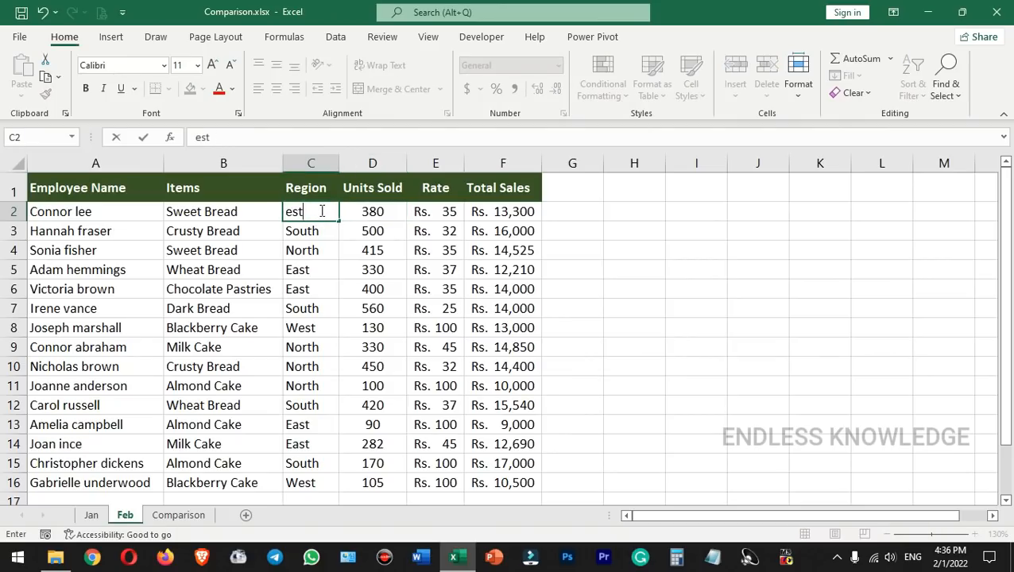
{"action": "key", "text": "BackSpace"}
{"action": "key", "text": "BackSpace"}
{"action": "key", "text": "BackSpace"}
{"action": "type", "text": "E"}
{"action": "key", "text": "Return"}
{"action": "left_click", "coordinate": [298, 253]}
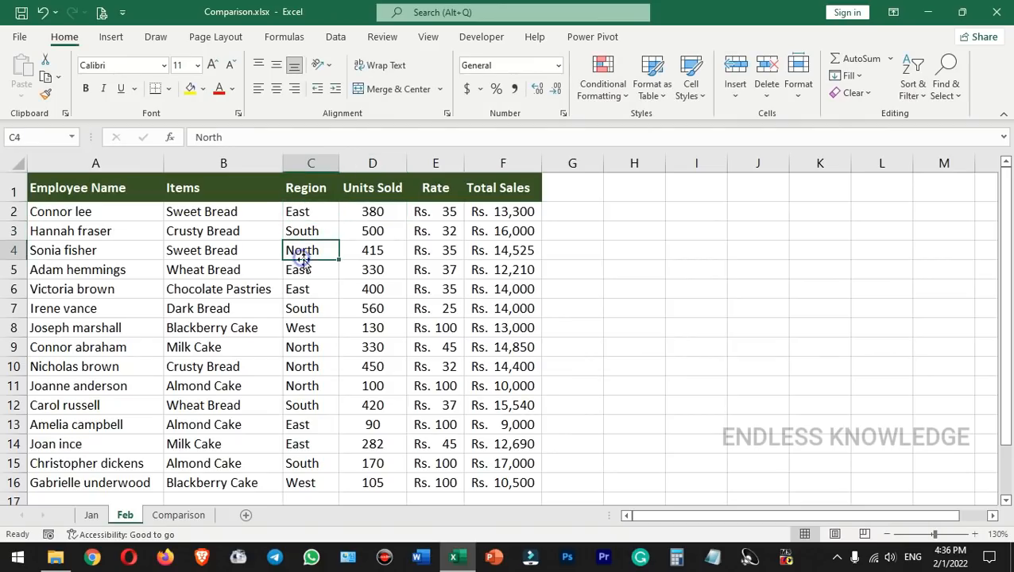
Check C2 on the Comparison sheet and autofit the width of column C to its contents.
{"action": "left_click", "coordinate": [205, 517]}
{"action": "left_click", "coordinate": [335, 204]}
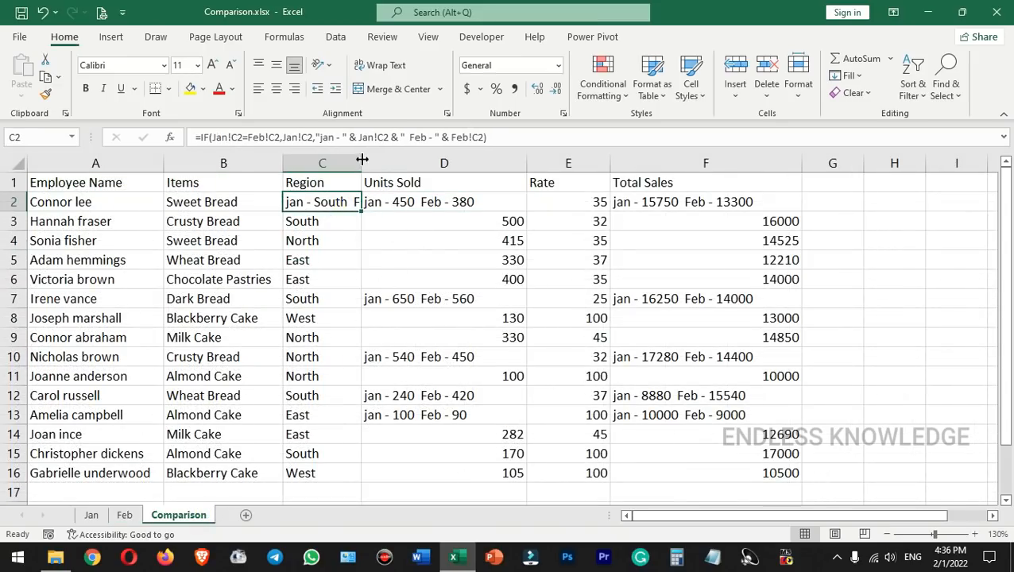
{"action": "double_click", "coordinate": [361, 160]}
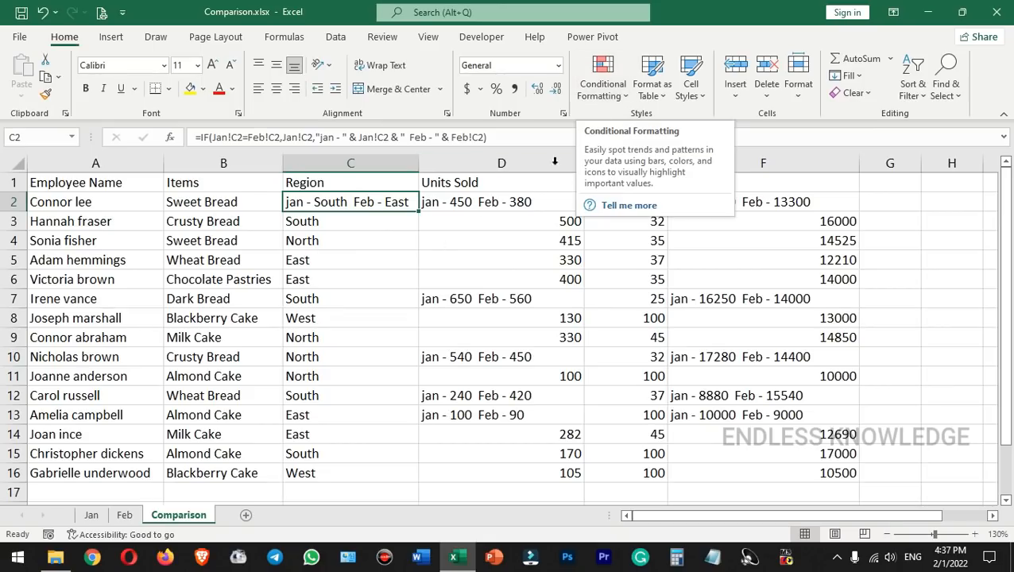
Highlight cells in A1:F16 containing the text "jan" with Light Red Fill with Dark Red Text.
{"action": "left_click_drag", "start_coordinate": [43, 180], "coordinate": [834, 475]}
{"action": "left_click", "coordinate": [604, 85]}
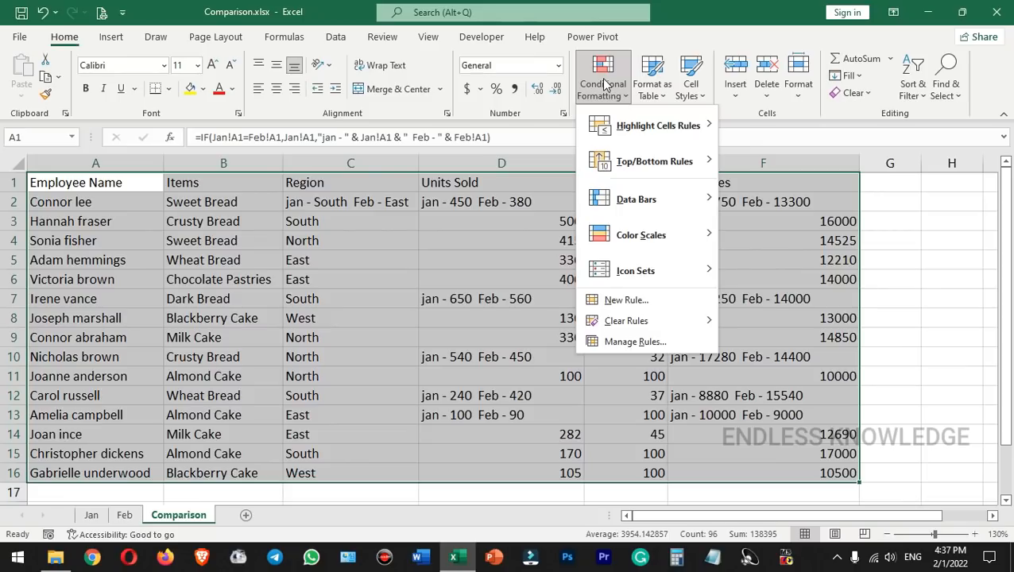
{"action": "mouse_move", "coordinate": [641, 128]}
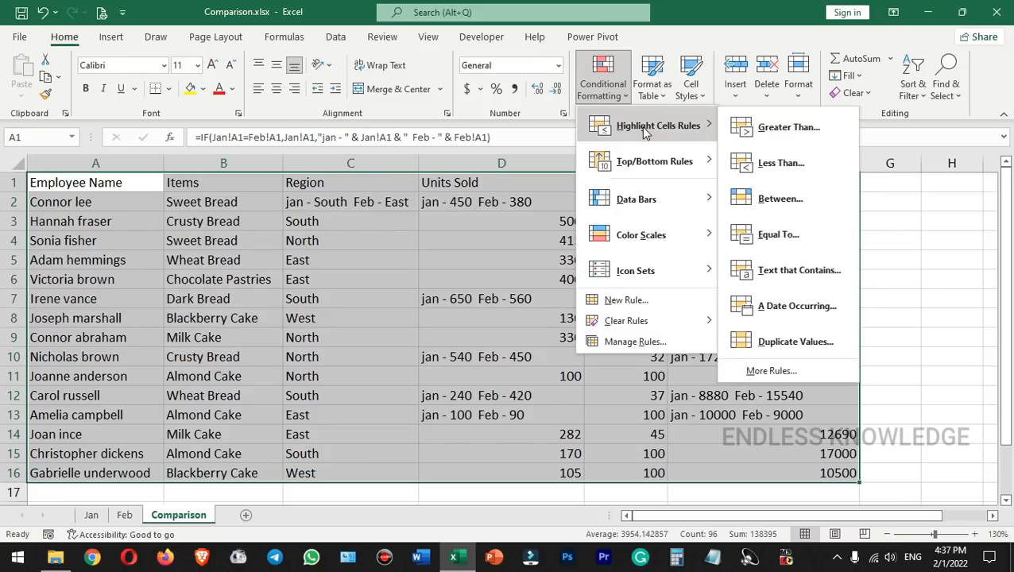
{"action": "left_click", "coordinate": [800, 270]}
{"action": "type", "text": "jan"}
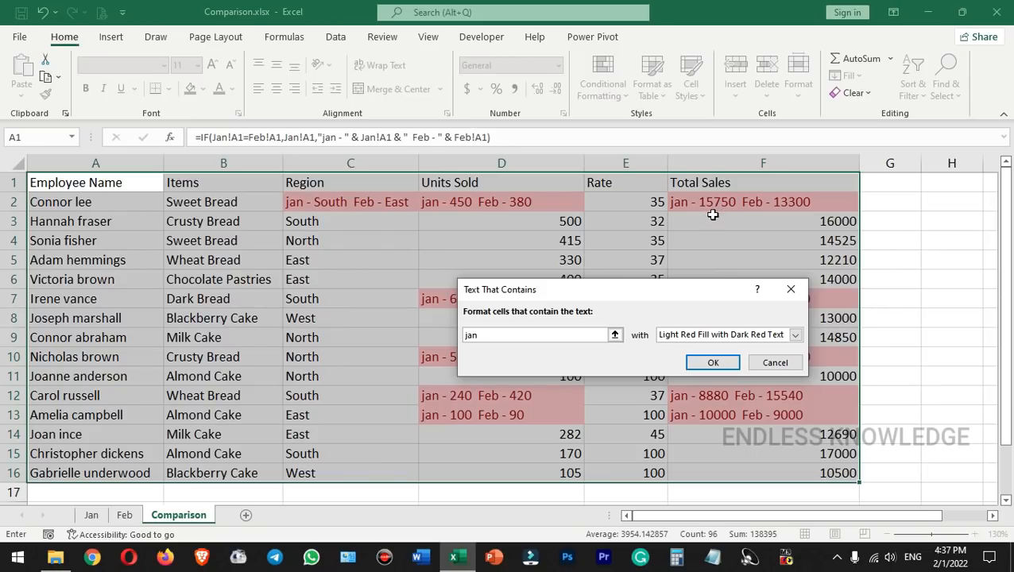
{"action": "left_click", "coordinate": [712, 362]}
{"action": "left_click", "coordinate": [267, 254]}
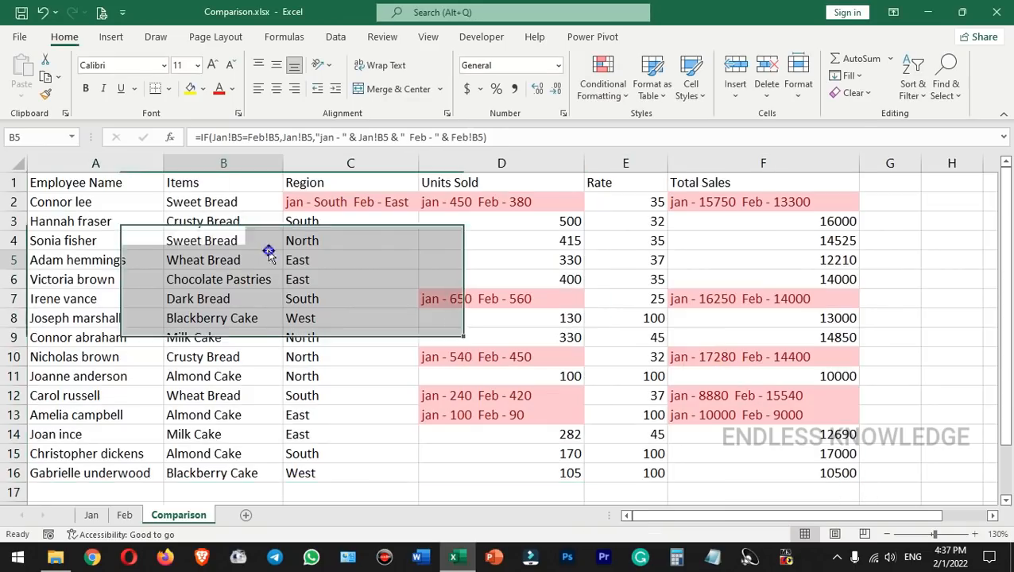
Give the header row A1:F1 a dark blue fill and change its font colour.
{"action": "left_click", "coordinate": [93, 180]}
{"action": "left_click_drag", "start_coordinate": [339, 182], "coordinate": [762, 178]}
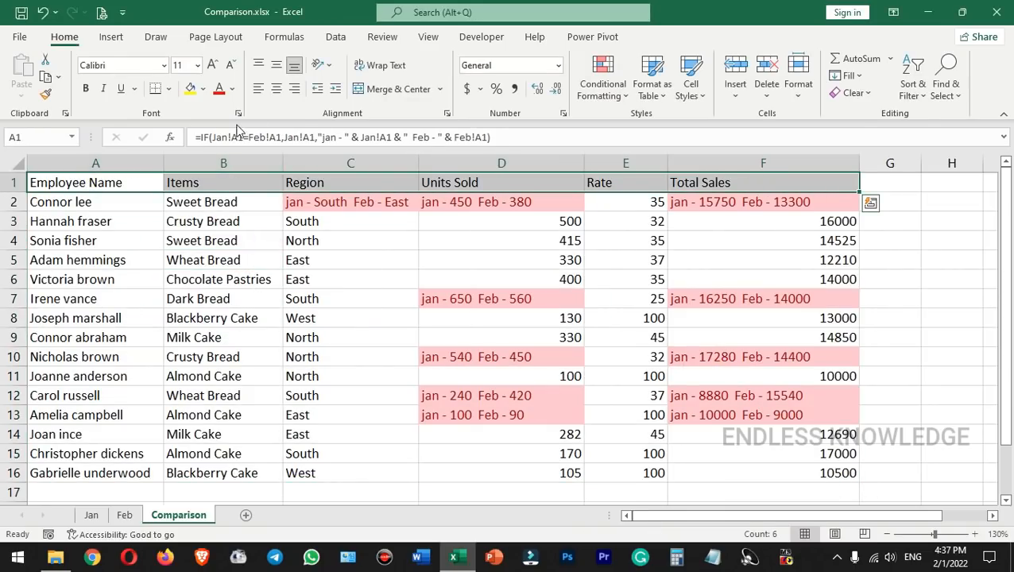
{"action": "left_click", "coordinate": [203, 88]}
{"action": "left_click", "coordinate": [291, 228]}
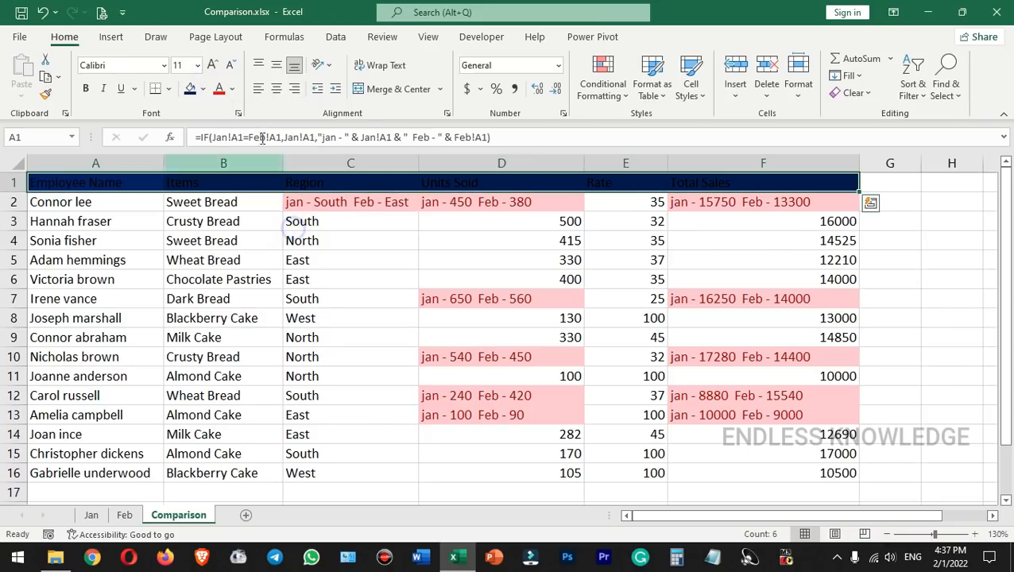
{"action": "left_click", "coordinate": [232, 88]}
{"action": "left_click", "coordinate": [220, 150]}
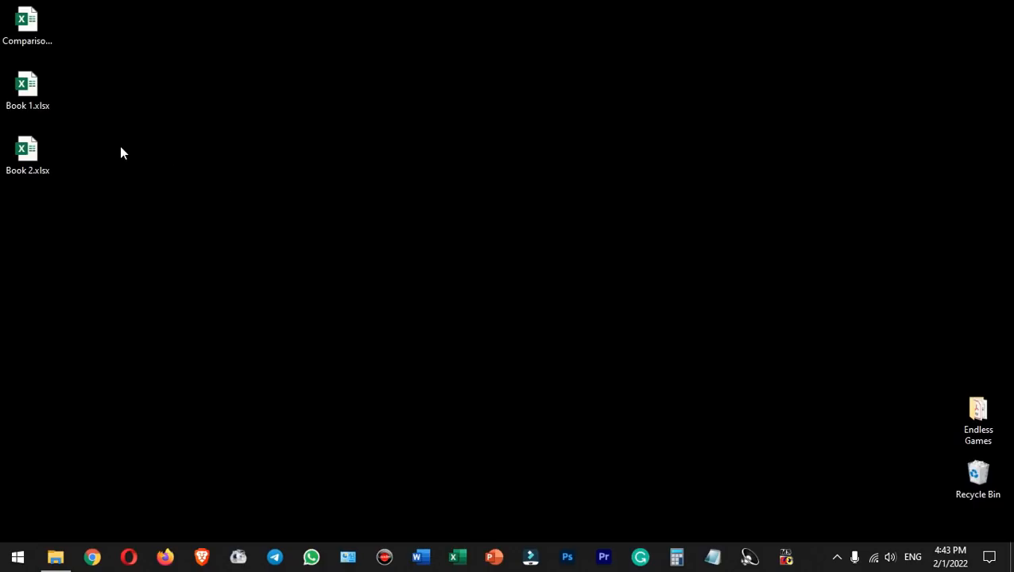
Open the workbooks Book 1.xlsx and Book 2.xlsx from the desktop and arrange their windows side by side.
{"action": "left_click", "coordinate": [32, 101]}
{"action": "left_click", "coordinate": [38, 151]}
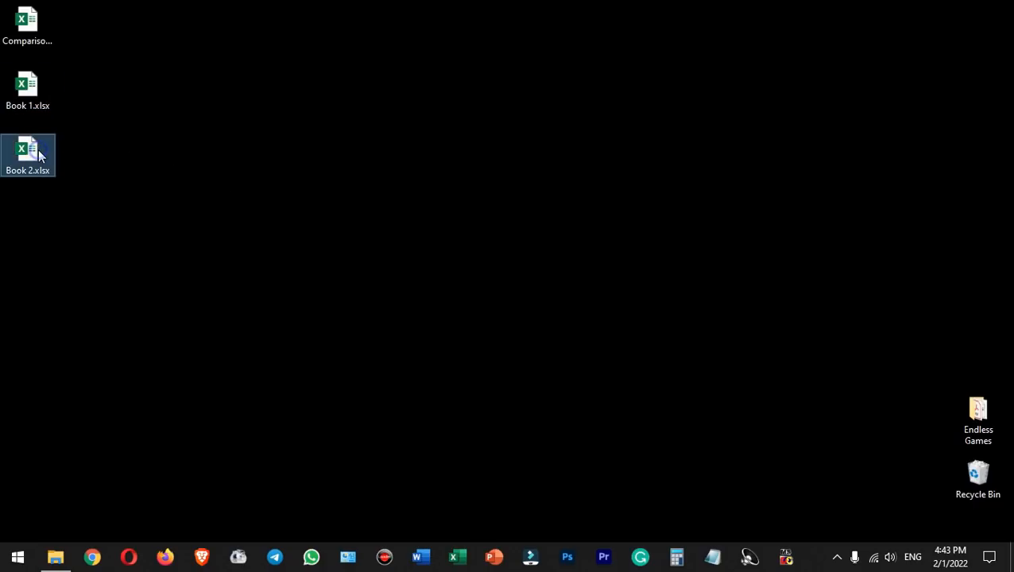
{"action": "left_click", "coordinate": [31, 93]}
{"action": "double_click", "coordinate": [32, 94]}
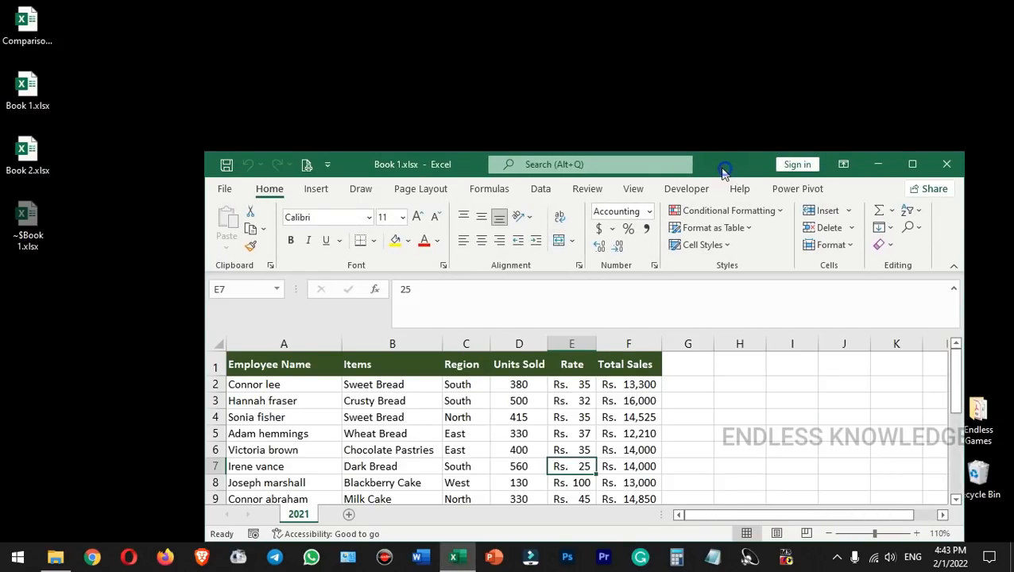
{"action": "left_click_drag", "start_coordinate": [723, 165], "coordinate": [699, 108]}
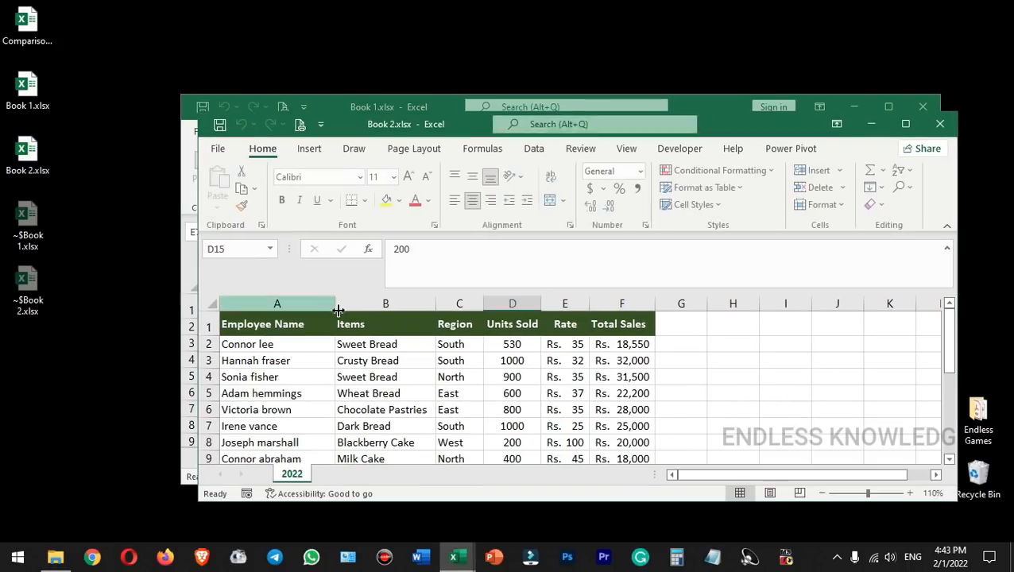
{"action": "left_click_drag", "start_coordinate": [719, 125], "coordinate": [1010, 175]}
{"action": "left_click", "coordinate": [324, 223]}
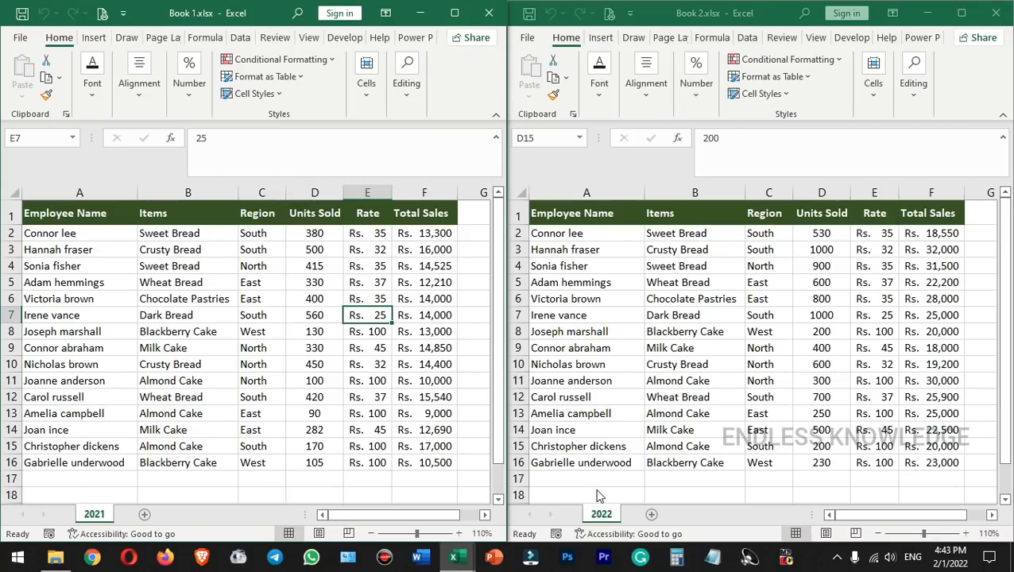
Add a new sheet to Book 2.xlsx and name it Comparison.
{"action": "left_click", "coordinate": [649, 514]}
{"action": "double_click", "coordinate": [651, 515]}
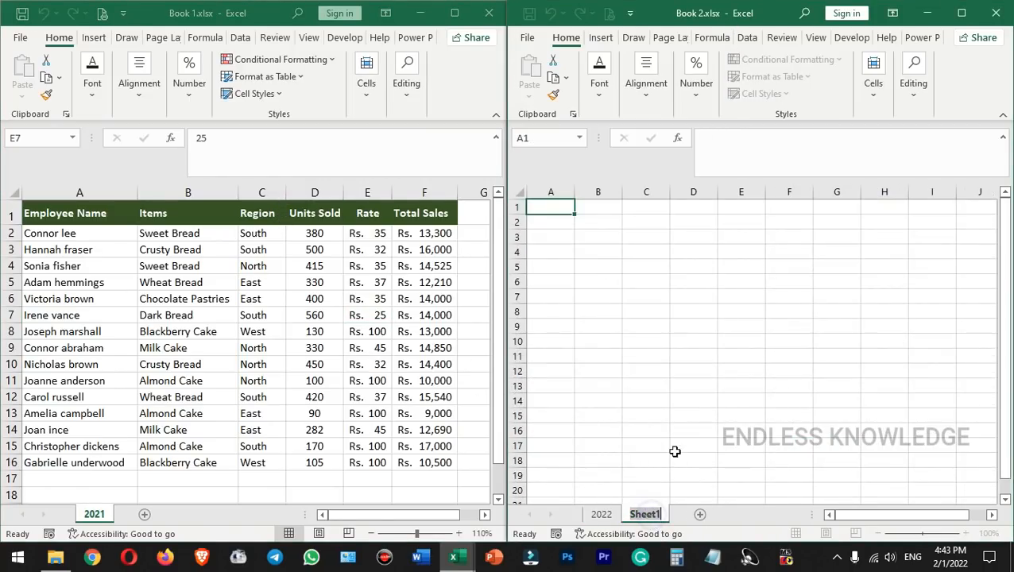
{"action": "type", "text": "Comparison"}
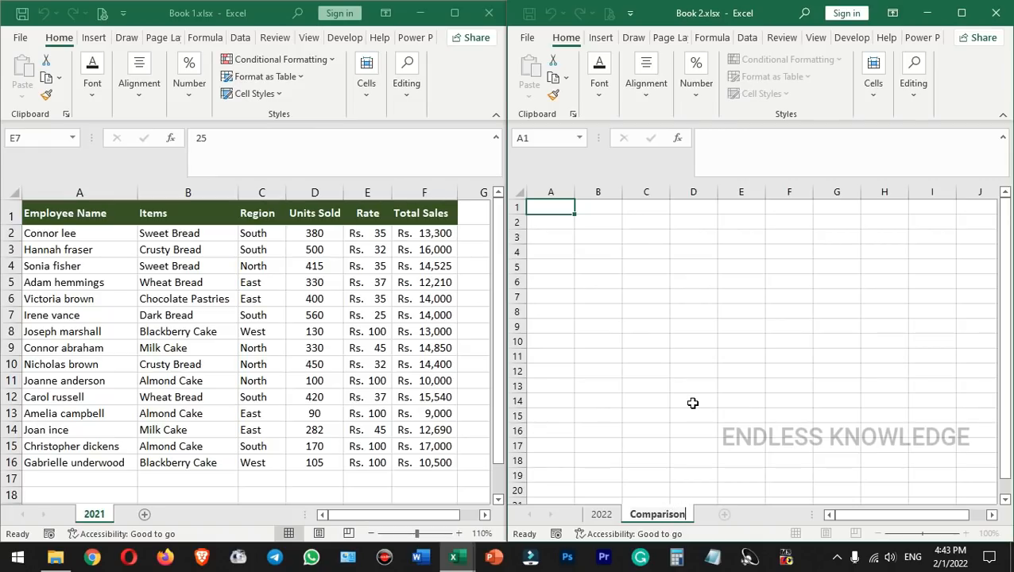
Confirm the sheet name and begin an IF formula in A1 of Comparison, referencing A1 of Book 1's 2021 sheet as a relative reference.
{"action": "key", "text": "Return"}
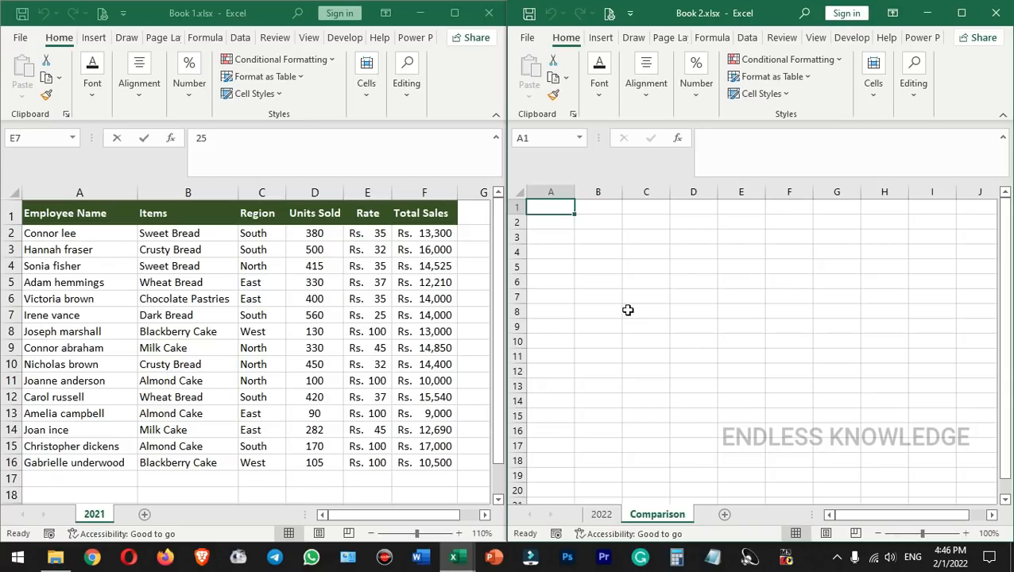
{"action": "left_click", "coordinate": [771, 160]}
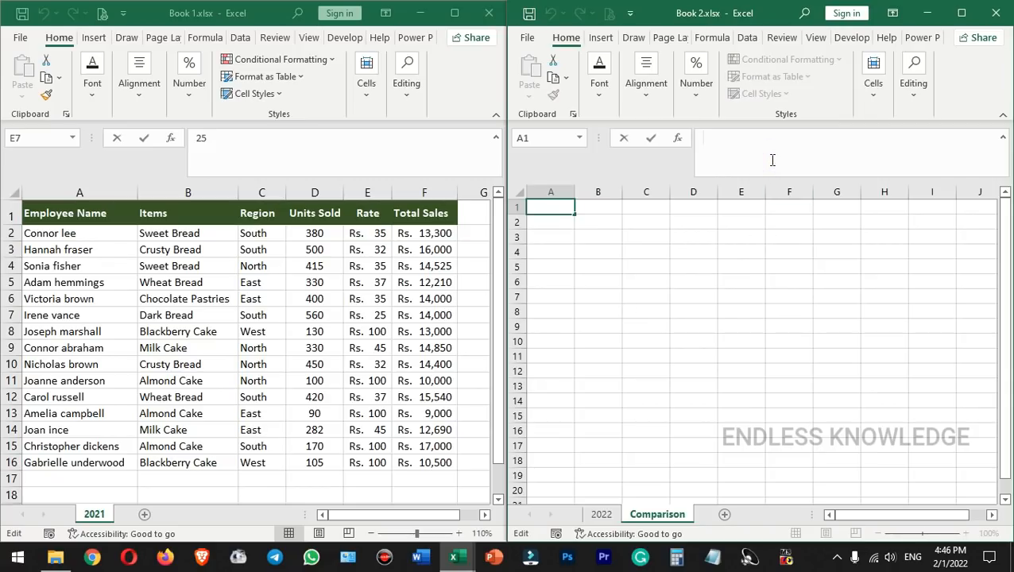
{"action": "type", "text": "=IF("}
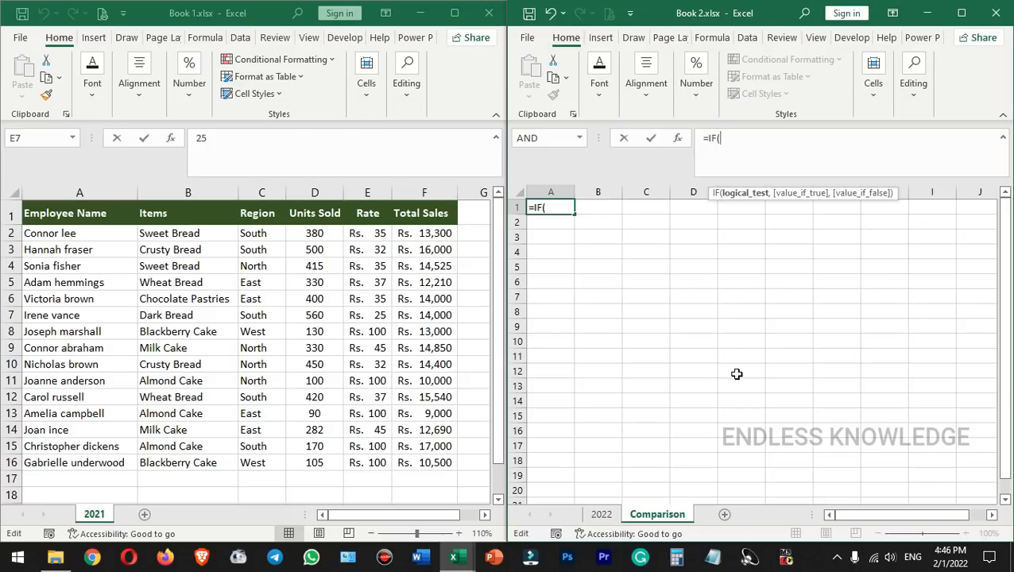
{"action": "left_click", "coordinate": [228, 15]}
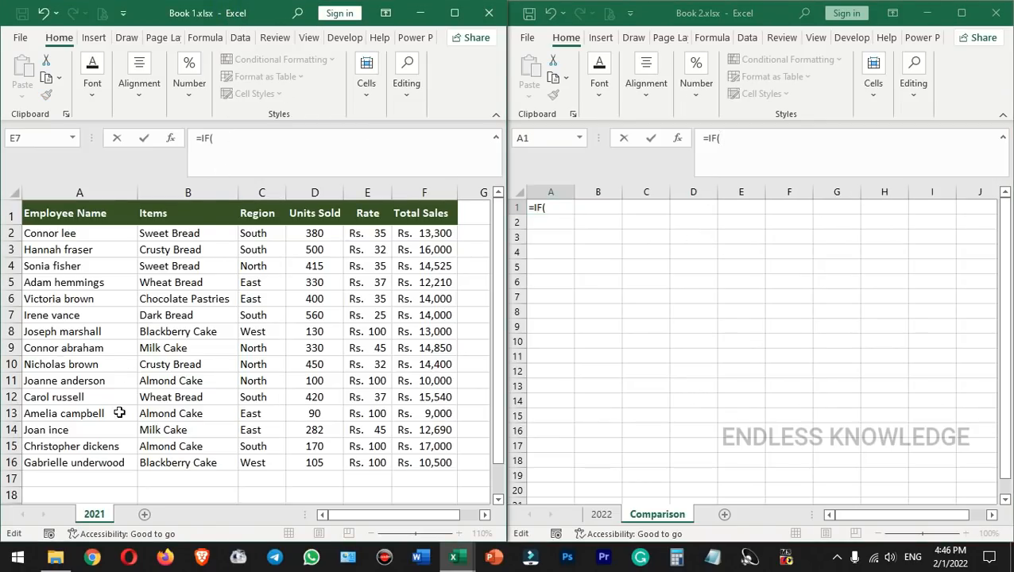
{"action": "left_click", "coordinate": [93, 514]}
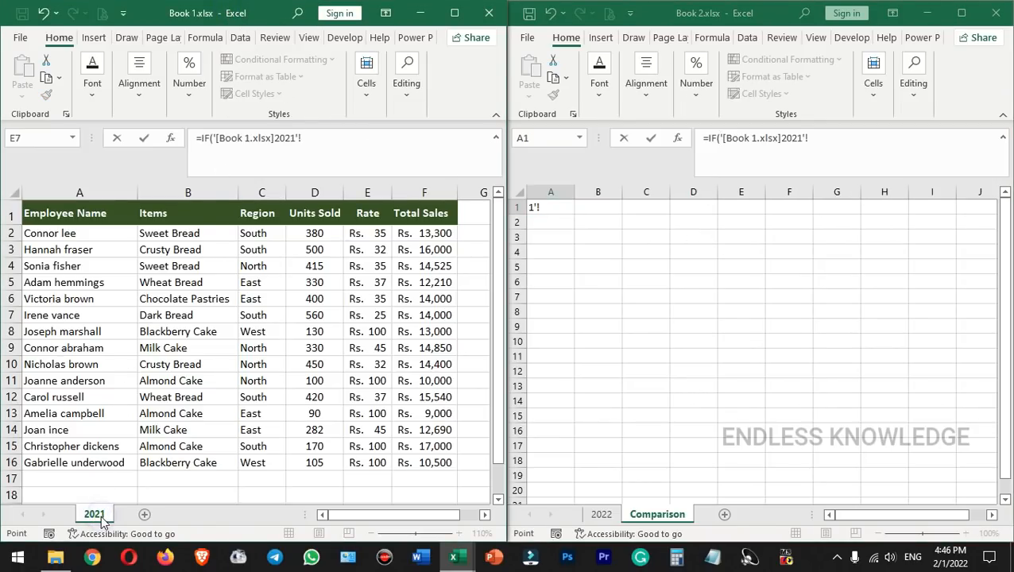
{"action": "left_click", "coordinate": [77, 214]}
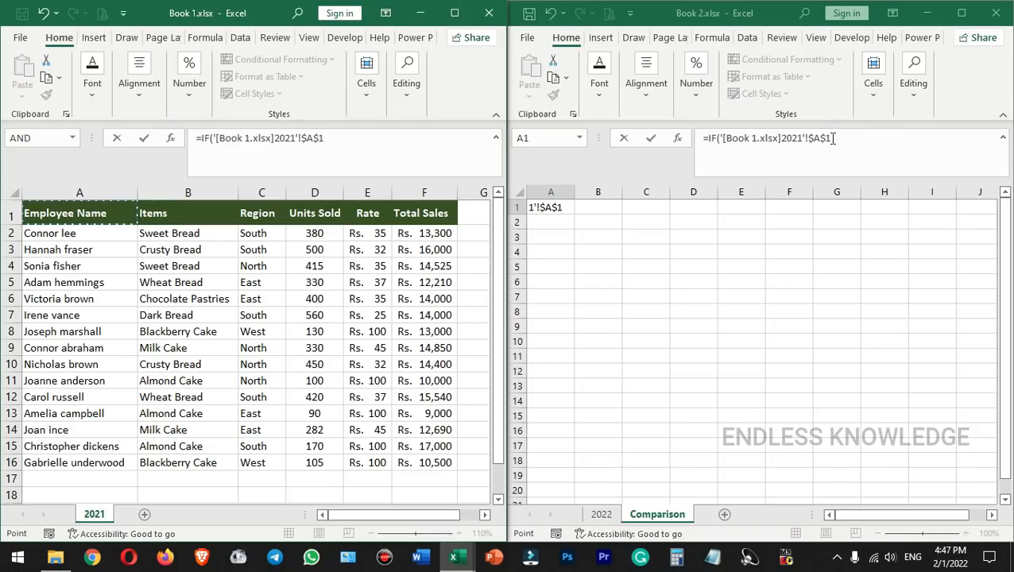
{"action": "left_click", "coordinate": [831, 137]}
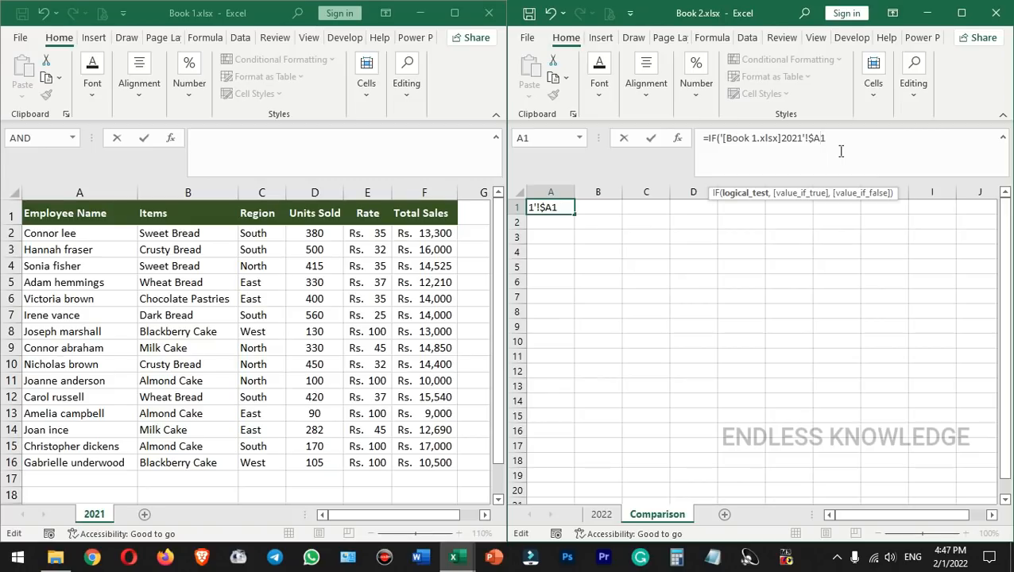
{"action": "key", "text": "BackSpace"}
{"action": "left_click", "coordinate": [833, 138]}
Complete the IF formula's logical test by equating the Book 1 reference to cell A1 of the 2022 sheet.
{"action": "type", "text": "="}
{"action": "left_click", "coordinate": [601, 516]}
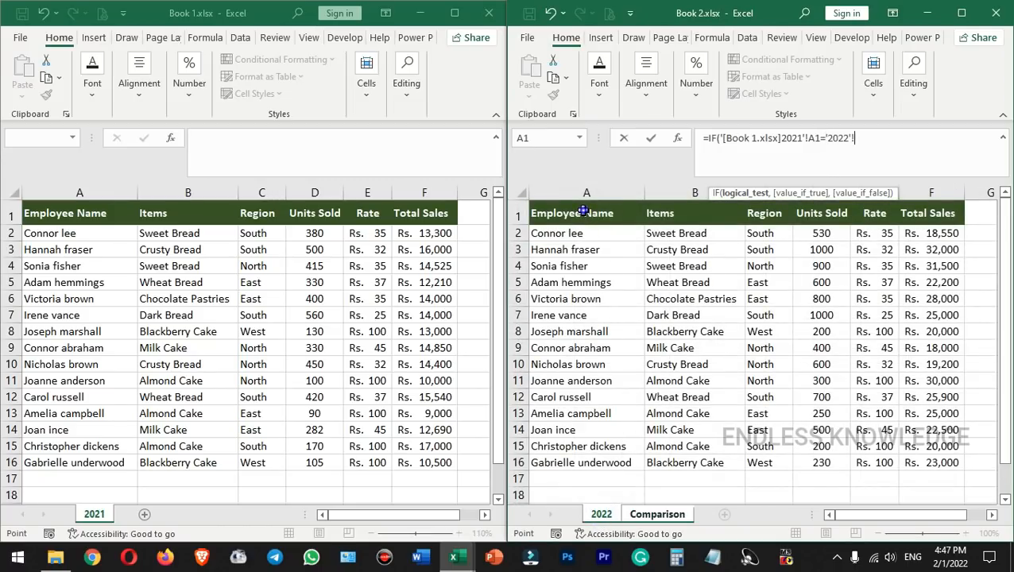
{"action": "left_click", "coordinate": [583, 210]}
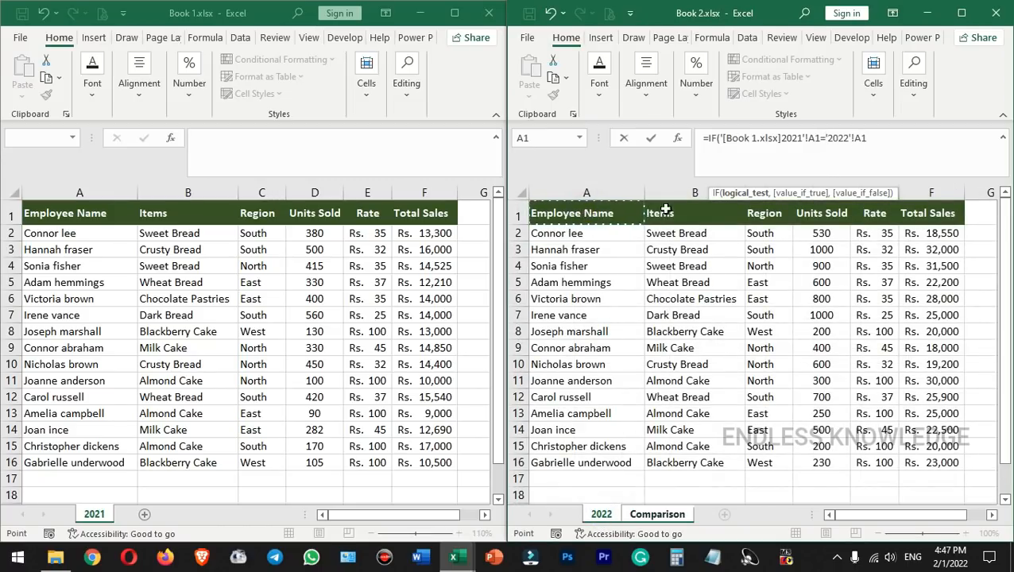
{"action": "left_click", "coordinate": [884, 138]}
{"action": "type", "text": ","}
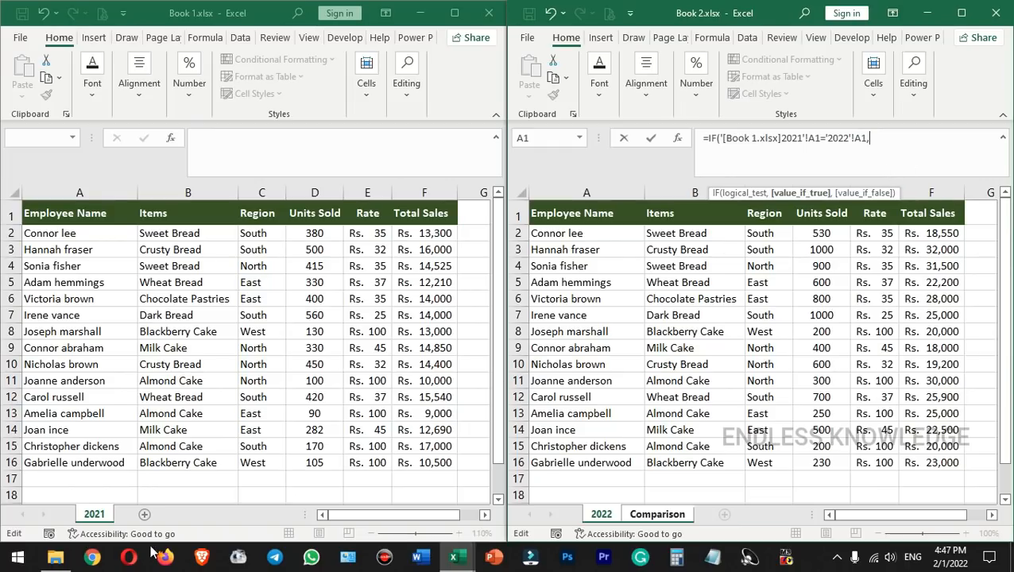
Set the IF formula's value_if_true to the relative reference '[Book 1.xlsx]2021'!A1.
{"action": "left_click", "coordinate": [98, 516]}
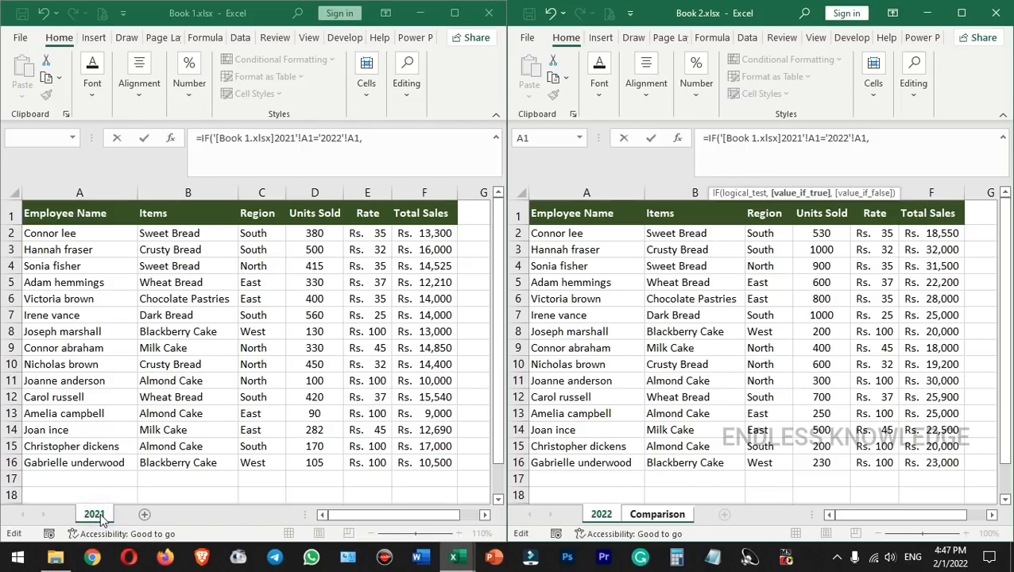
{"action": "left_click", "coordinate": [80, 214]}
{"action": "key", "text": "F4"}
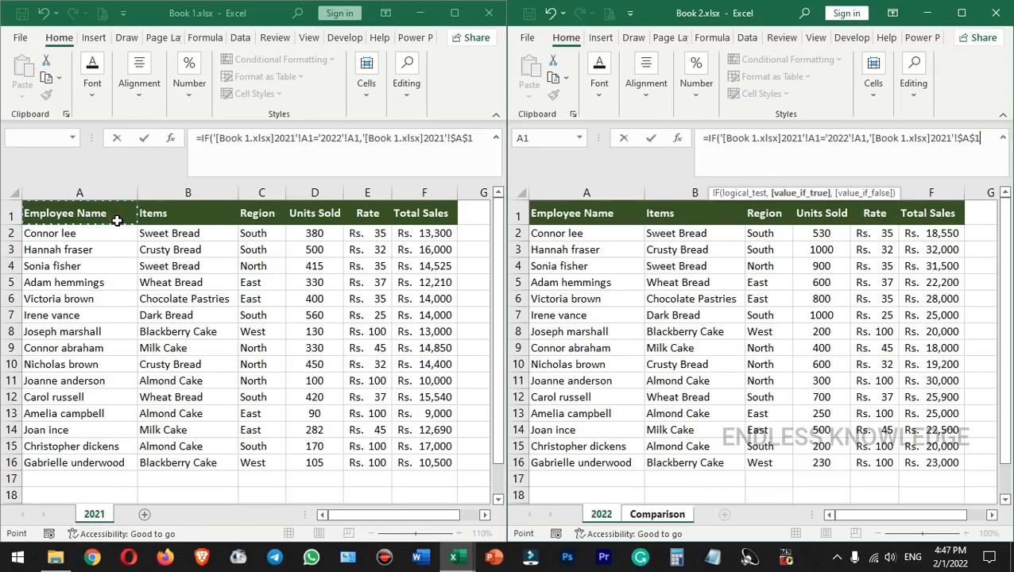
{"action": "left_click", "coordinate": [969, 156]}
{"action": "key", "text": "F4"}
{"action": "key", "text": "F4"}
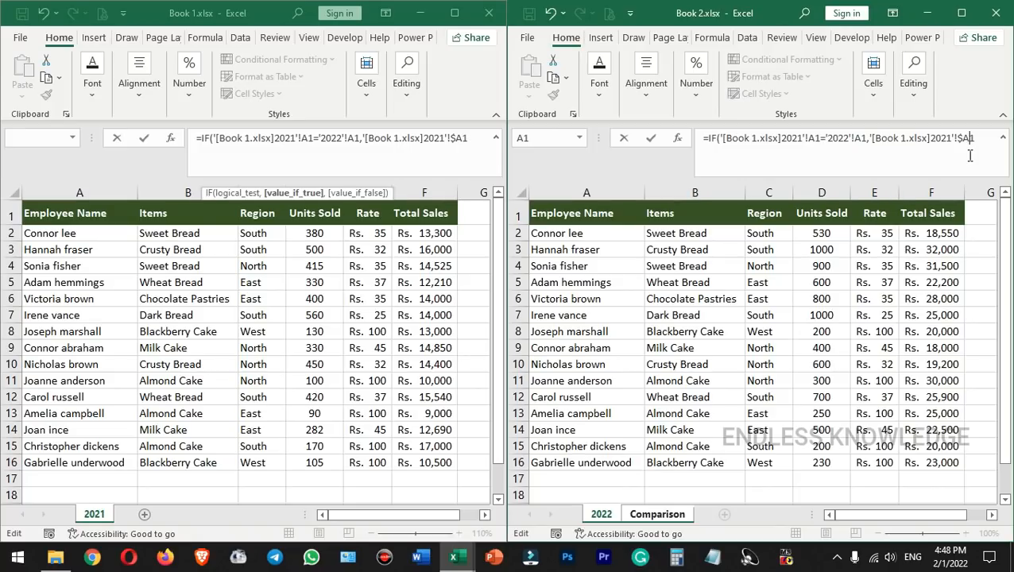
{"action": "key", "text": "F4"}
{"action": "type", "text": ","}
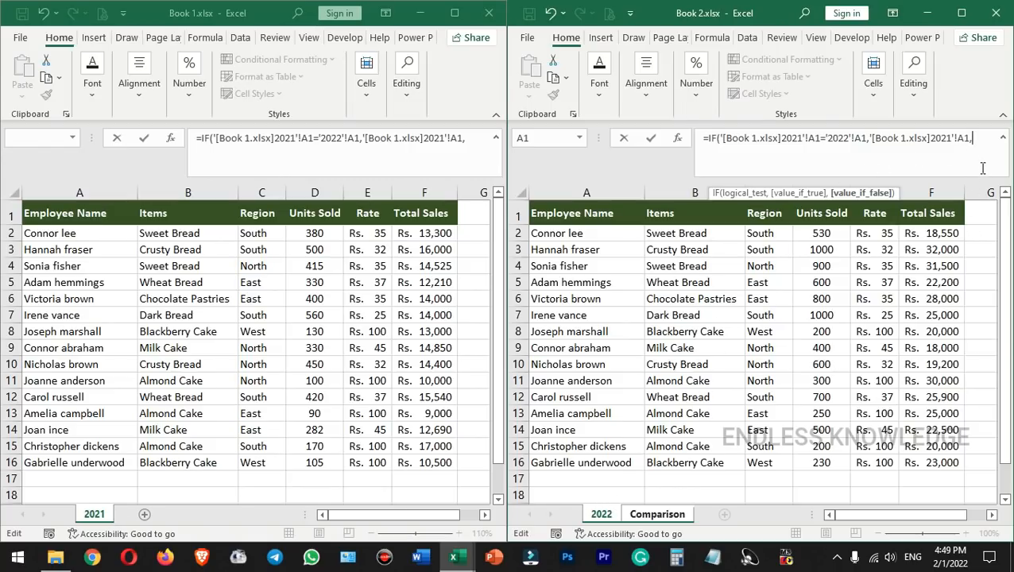
Begin the IF formula's value_if_false with the text "2021 - " joined to the relative reference '[Book 1.xlsx]2021'!A1.
{"action": "type", "text": "\""}
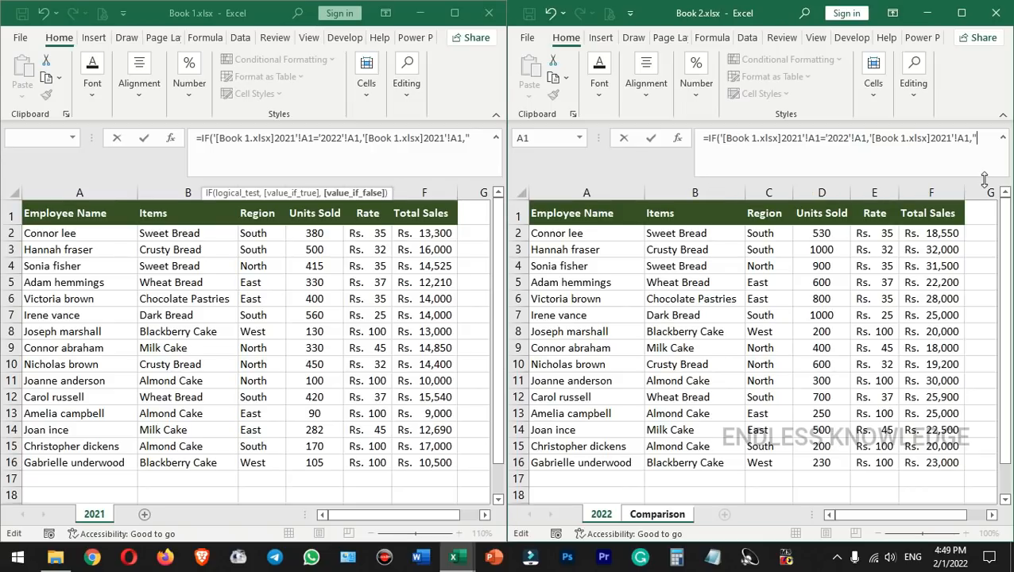
{"action": "type", "text": "2021"}
{"action": "type", "text": "- \" &"}
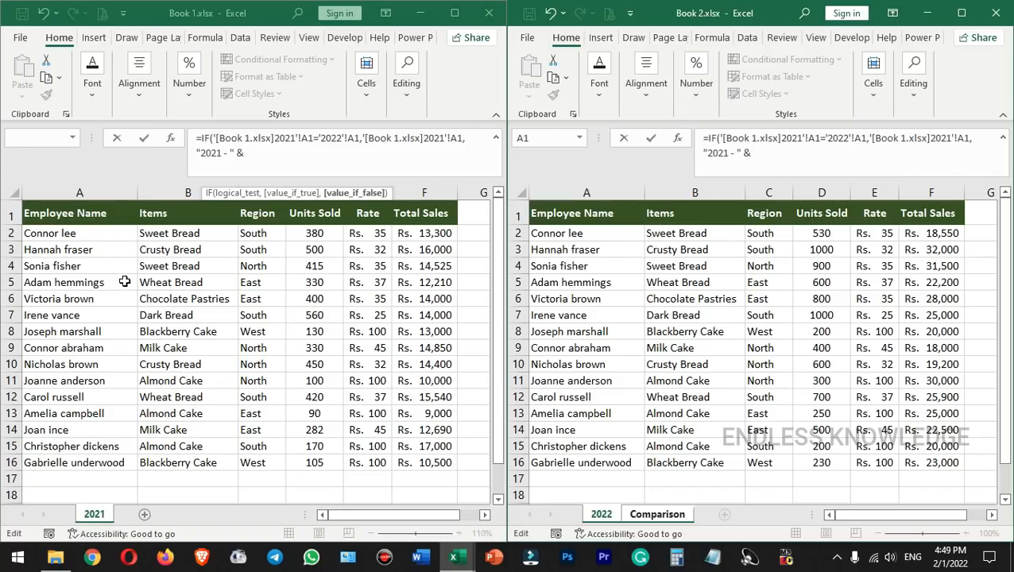
{"action": "left_click", "coordinate": [102, 213]}
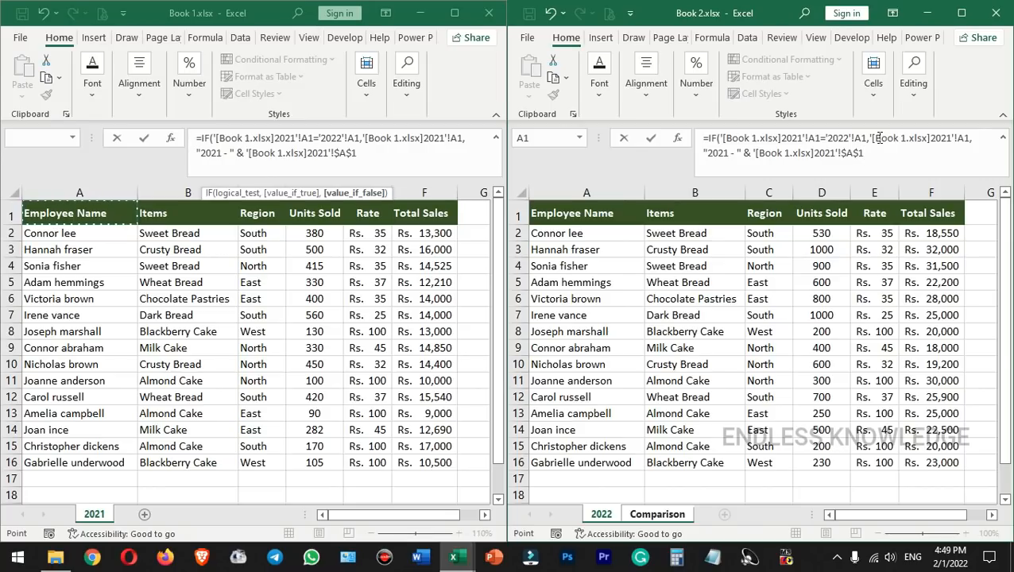
{"action": "left_click", "coordinate": [872, 152]}
{"action": "key", "text": "Left"}
{"action": "key", "text": "BackSpace"}
{"action": "key", "text": "BackSpace"}
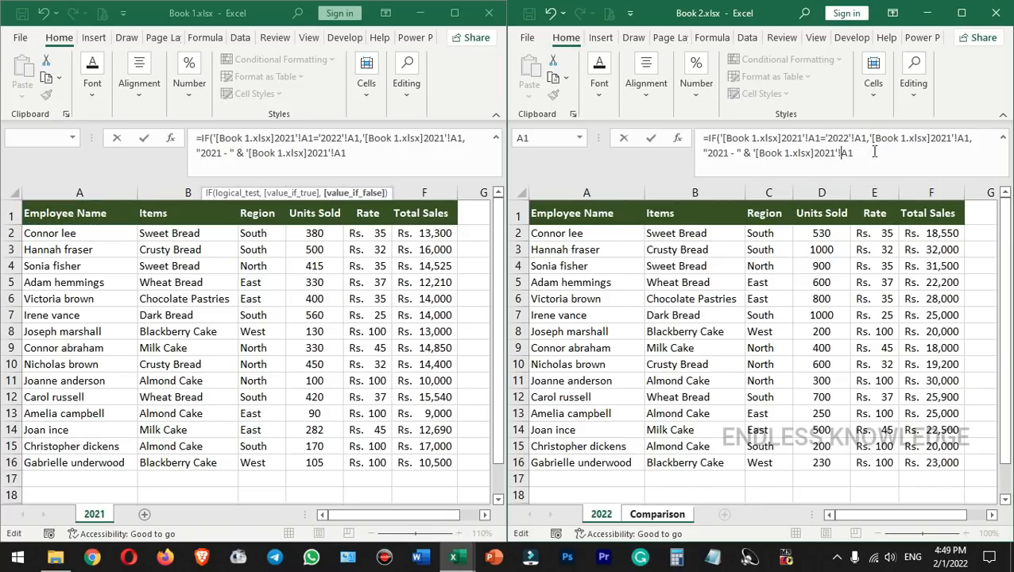
{"action": "left_click", "coordinate": [872, 154]}
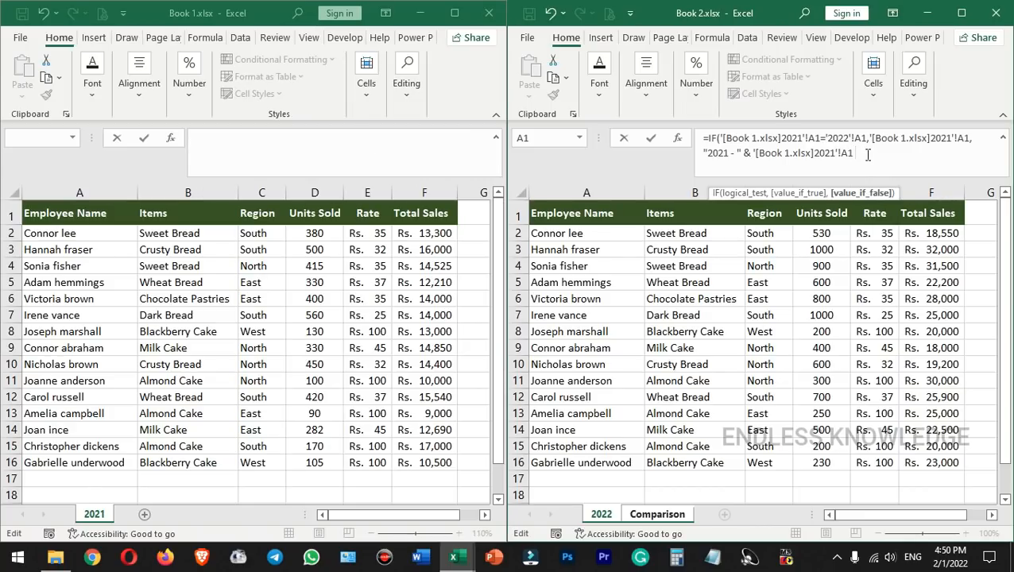
Append & "2022 - " & '2022'!A1 to value_if_false, close the bracket and enter the formula.
{"action": "type", "text": "&"}
{"action": "type", "text": "& \"2022 - \" &"}
{"action": "left_click", "coordinate": [600, 514]}
{"action": "left_click", "coordinate": [602, 213]}
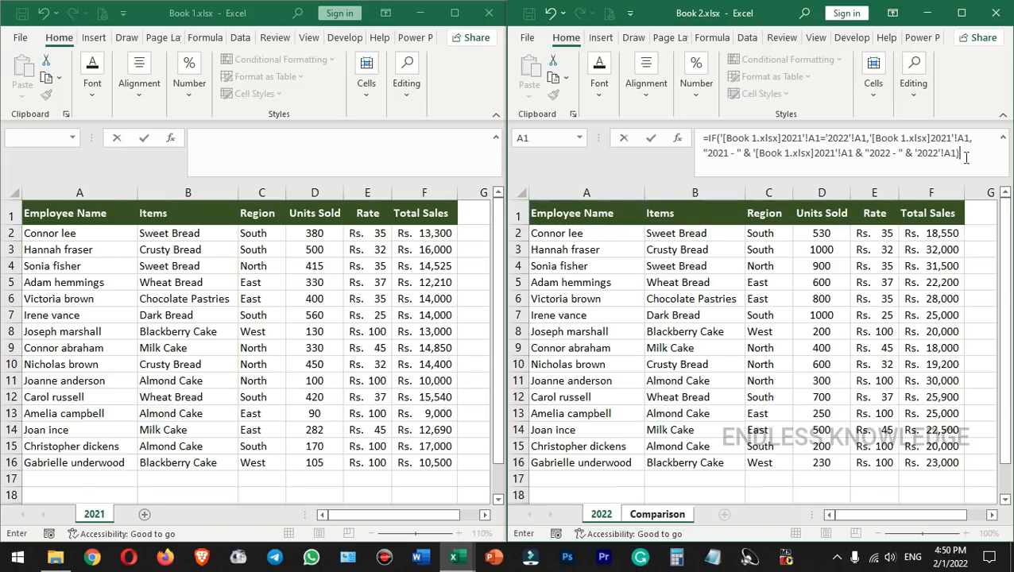
{"action": "key", "text": "Return"}
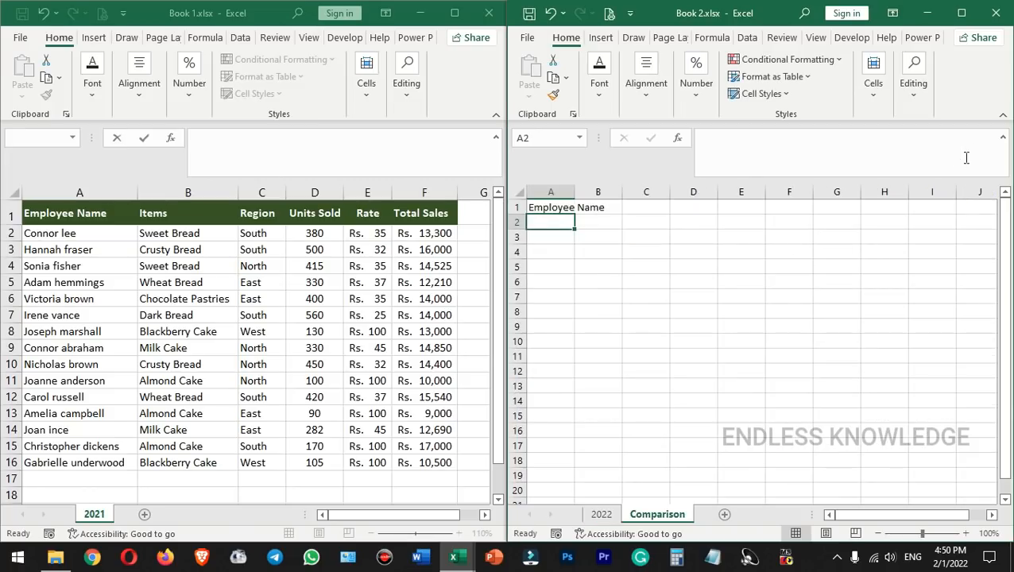
Fill the A1 formula across and down to F16 on the Comparison sheet, and autofit columns A through F.
{"action": "left_click", "coordinate": [570, 211]}
{"action": "mouse_move", "coordinate": [575, 217]}
{"action": "left_mouse_down"}
{"action": "mouse_move", "coordinate": [818, 220]}
{"action": "mouse_move", "coordinate": [802, 257]}
{"action": "mouse_move", "coordinate": [783, 429]}
{"action": "left_mouse_up"}
{"action": "left_click", "coordinate": [562, 190]}
{"action": "left_click_drag", "start_coordinate": [562, 191], "coordinate": [795, 191]}
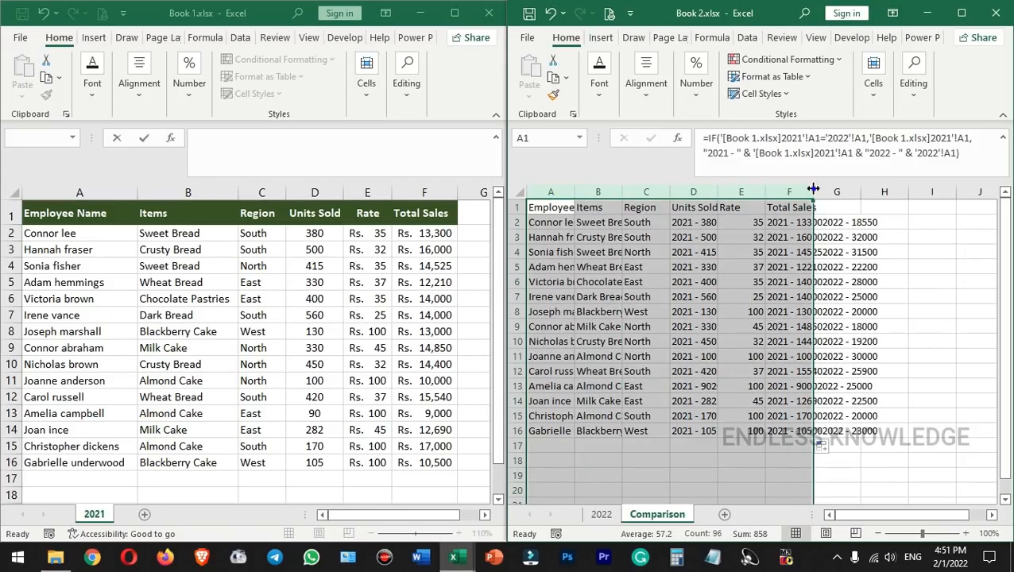
{"action": "double_click", "coordinate": [812, 190]}
{"action": "left_click", "coordinate": [808, 326]}
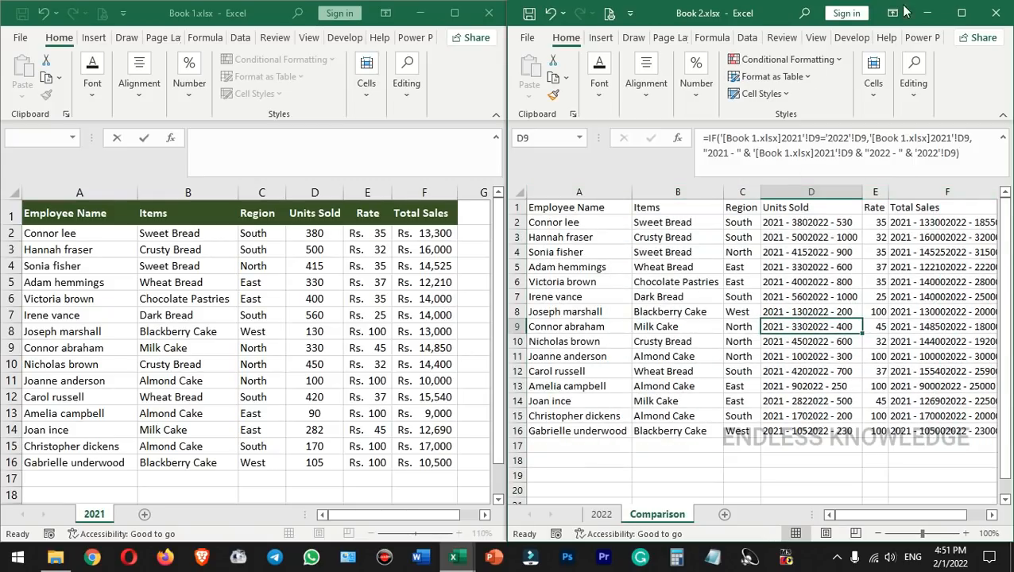
In a maximized Book 2 window, add two spaces before 2022 in D2's formula text and copy the formula through F16.
{"action": "left_click", "coordinate": [961, 13]}
{"action": "left_click", "coordinate": [480, 280]}
{"action": "scroll", "coordinate": [468, 284], "scroll_direction": "up", "scroll_amount": 3}
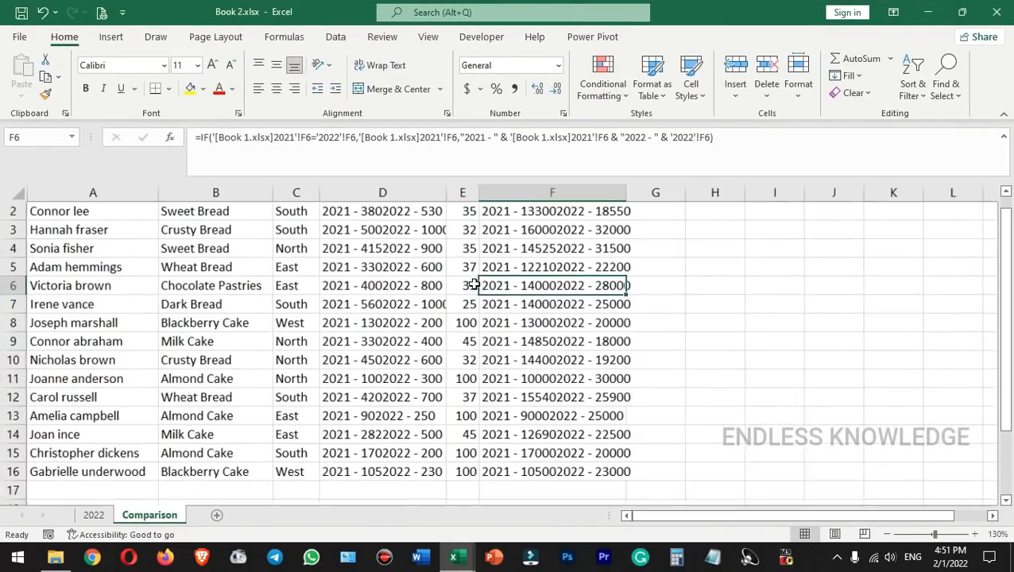
{"action": "scroll", "coordinate": [445, 286], "scroll_direction": "up", "scroll_amount": 1}
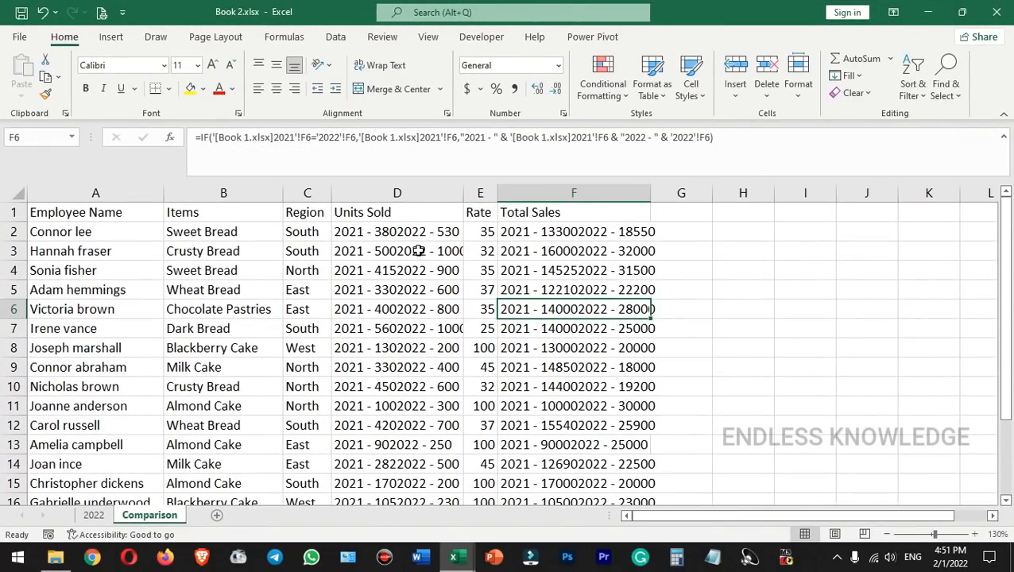
{"action": "left_click", "coordinate": [396, 233]}
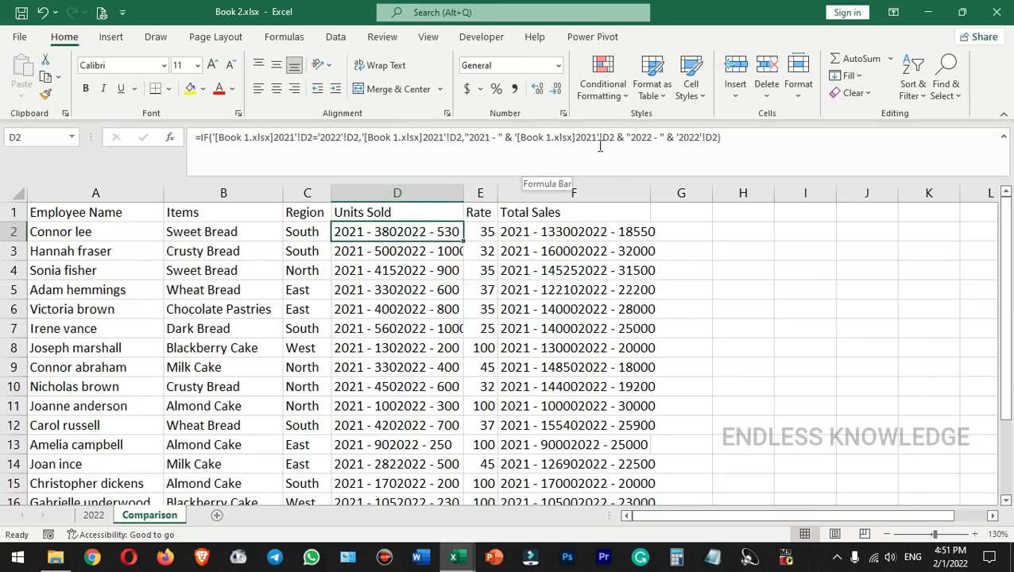
{"action": "left_click", "coordinate": [633, 138]}
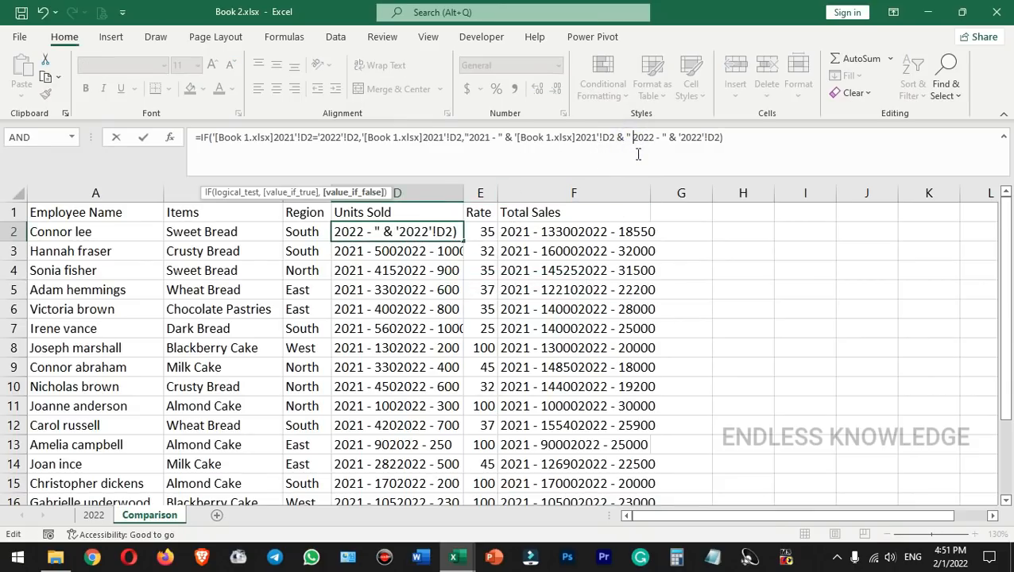
{"action": "key", "text": "Return"}
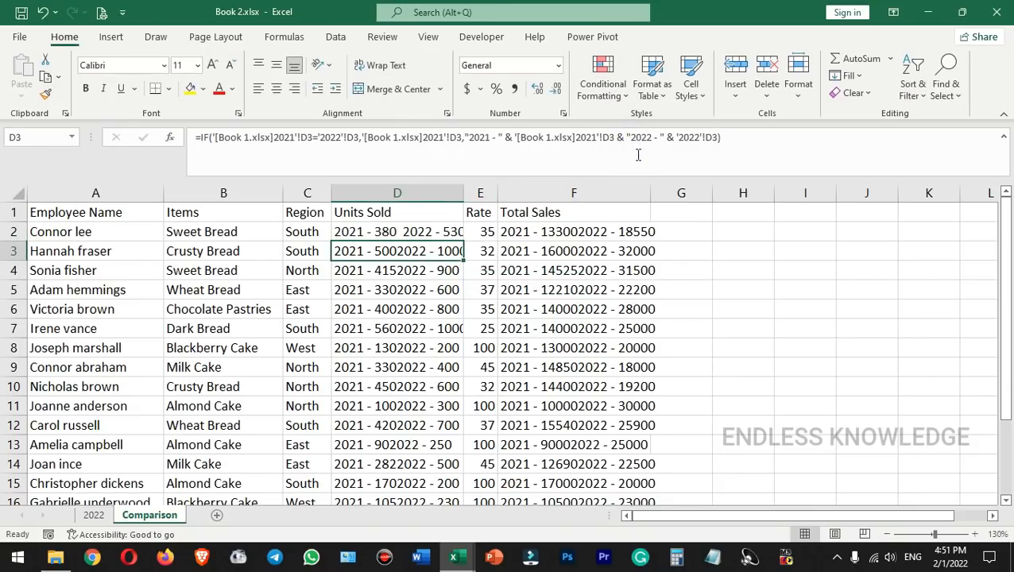
{"action": "left_click", "coordinate": [449, 234]}
{"action": "left_click_drag", "start_coordinate": [464, 239], "coordinate": [611, 470]}
Autofit columns D through F on the Comparison sheet and widen columns D and F a little further.
{"action": "left_click", "coordinate": [398, 193]}
{"action": "double_click", "coordinate": [463, 193]}
{"action": "left_click", "coordinate": [589, 193], "text": "shift"}
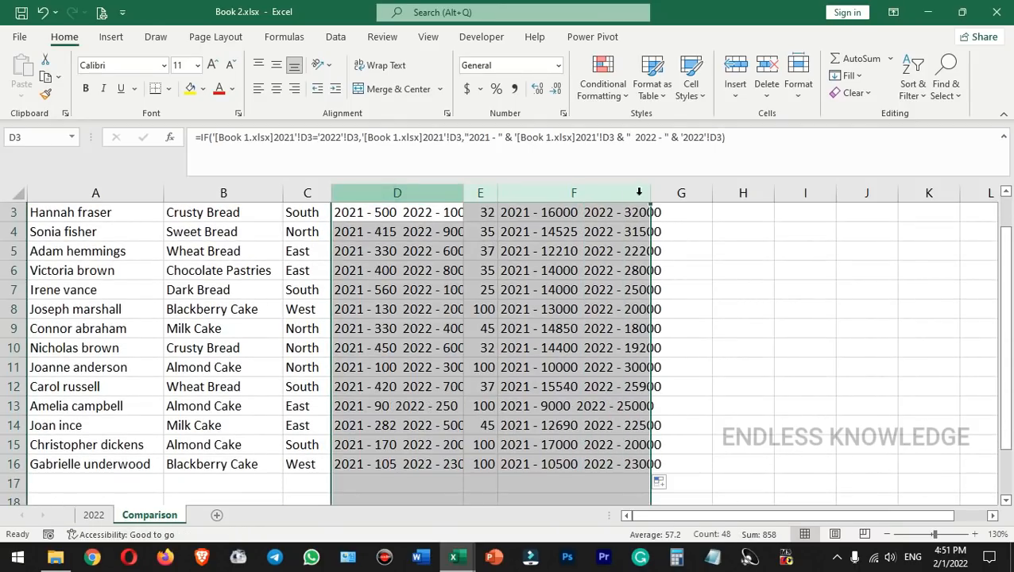
{"action": "double_click", "coordinate": [665, 193]}
{"action": "scroll", "coordinate": [754, 266], "scroll_direction": "up", "scroll_amount": 1}
{"action": "left_click", "coordinate": [714, 270]}
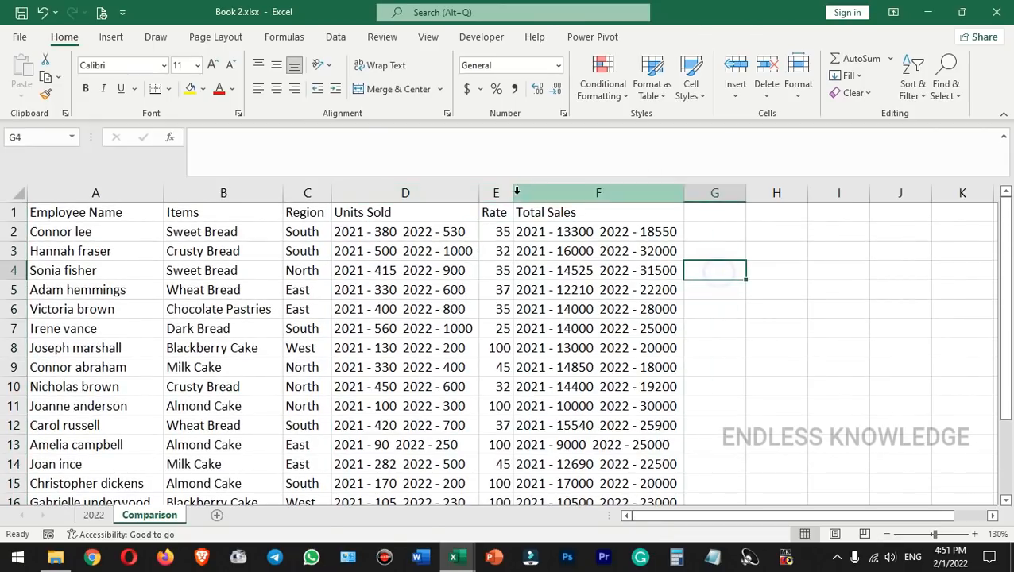
{"action": "left_click_drag", "start_coordinate": [479, 192], "coordinate": [525, 193]}
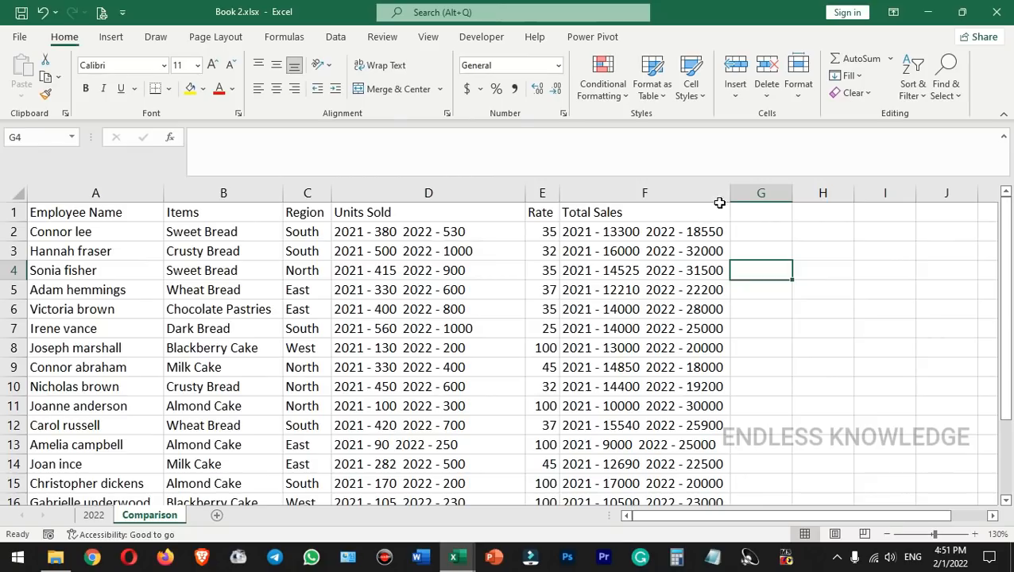
{"action": "left_click_drag", "start_coordinate": [730, 192], "coordinate": [741, 193]}
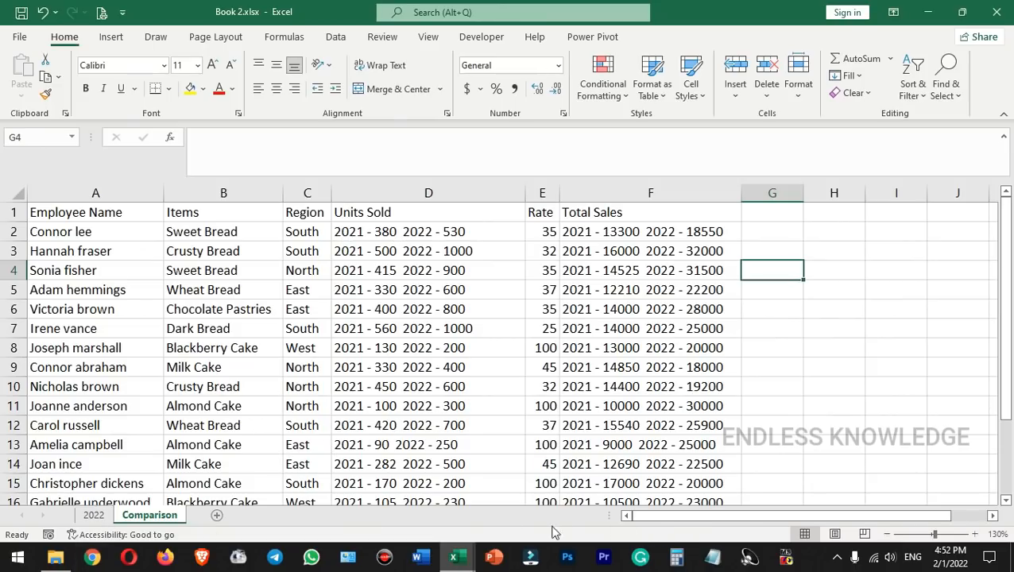
Set Units Sold in D2 of Book 1's 2021 sheet to 470 and check cell D2 on Book 2's Comparison sheet.
{"action": "mouse_move", "coordinate": [454, 556]}
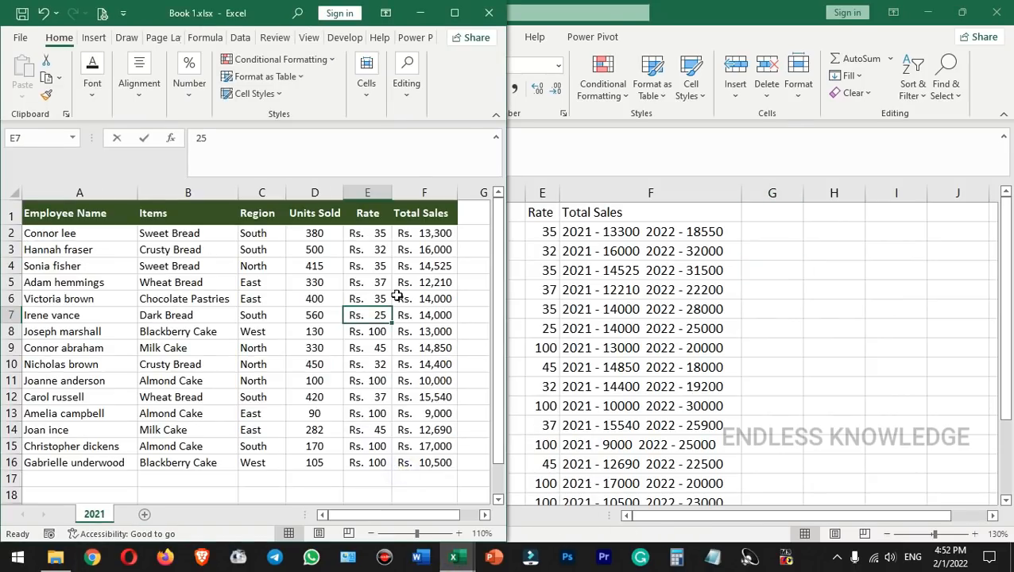
{"action": "left_click", "coordinate": [316, 235]}
{"action": "type", "text": "470"}
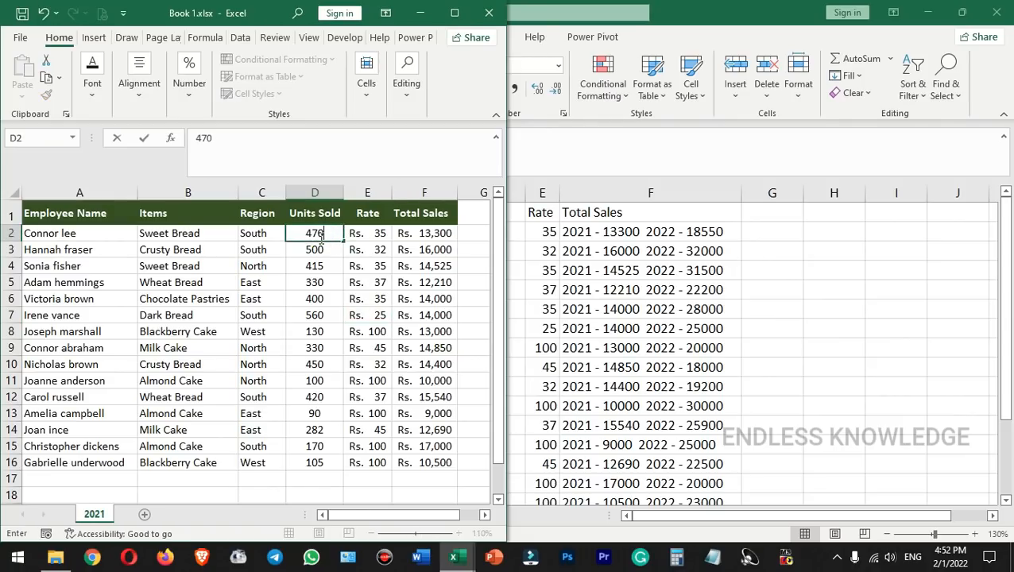
{"action": "key", "text": "Return"}
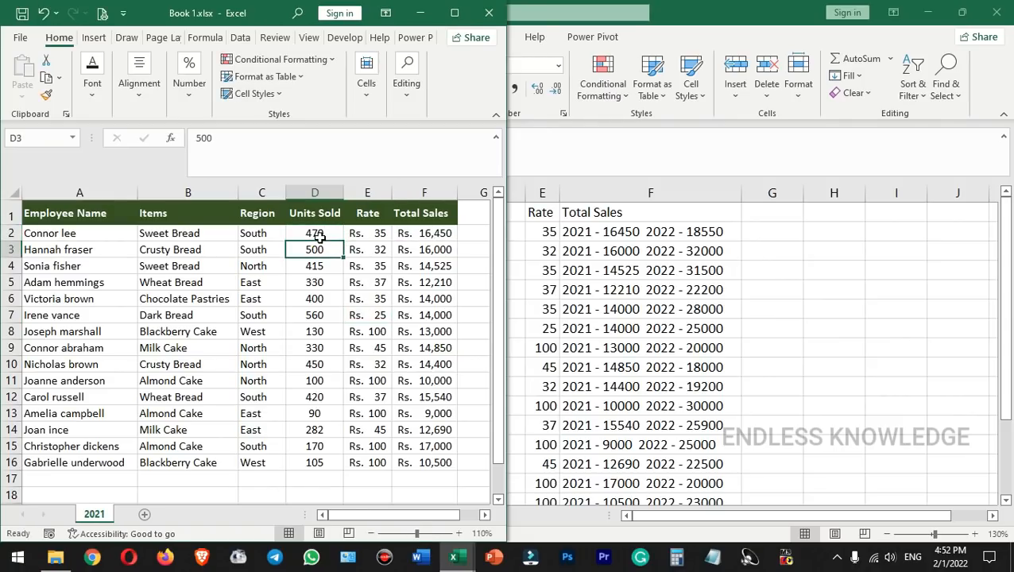
{"action": "left_click", "coordinate": [676, 246]}
{"action": "left_click", "coordinate": [378, 232]}
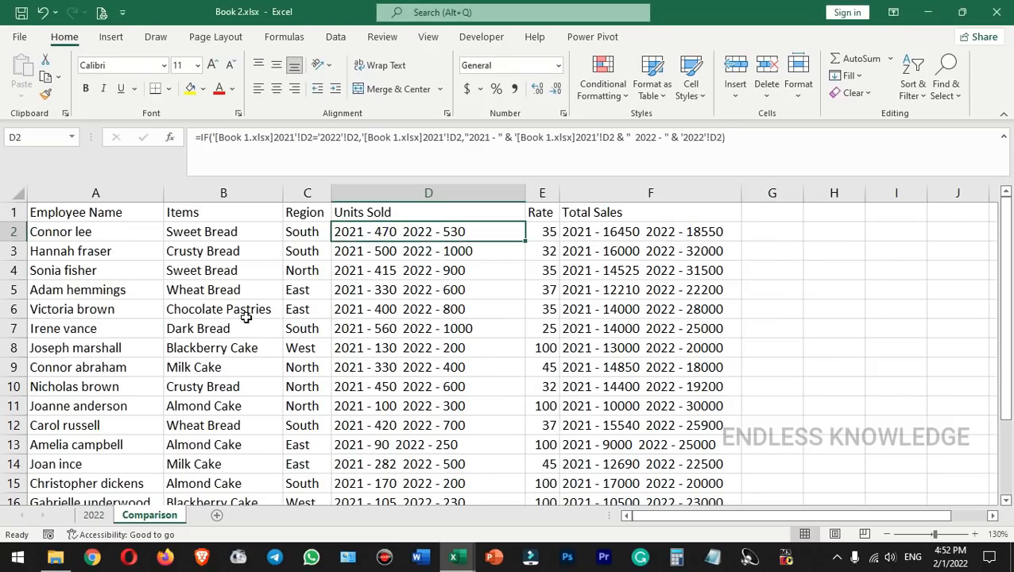